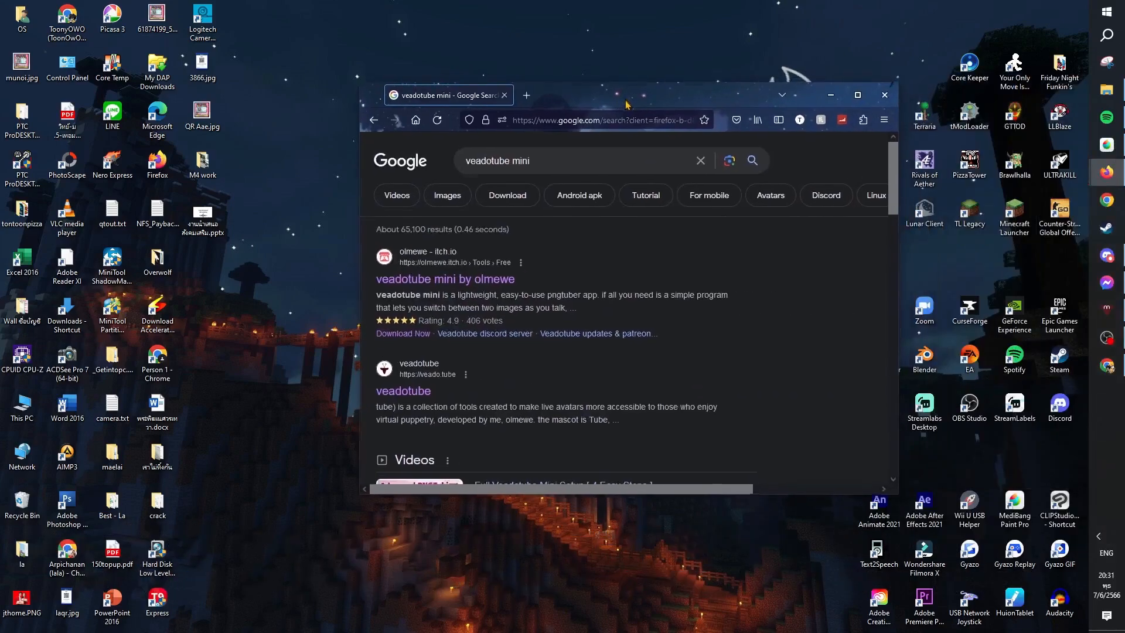
{"action": "left_click_drag", "start_coordinate": [627, 103], "coordinate": [588, 141]}
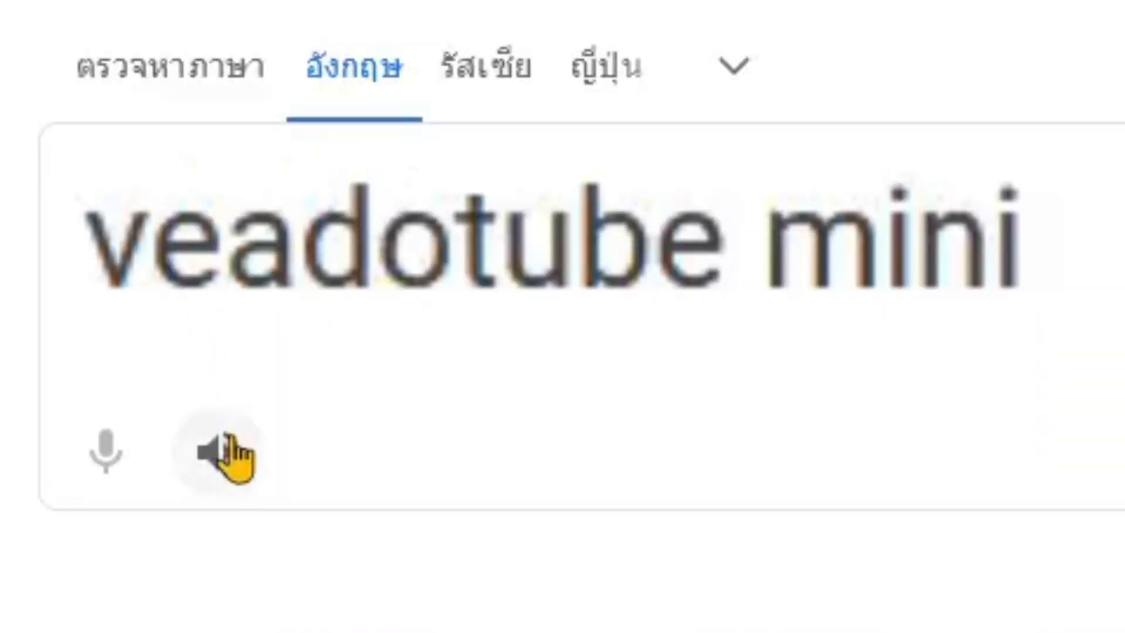
Open the itch.io page of veadotube mini by olmewe from the search results and continue to its downloads without paying.
{"action": "left_click", "coordinate": [233, 455]}
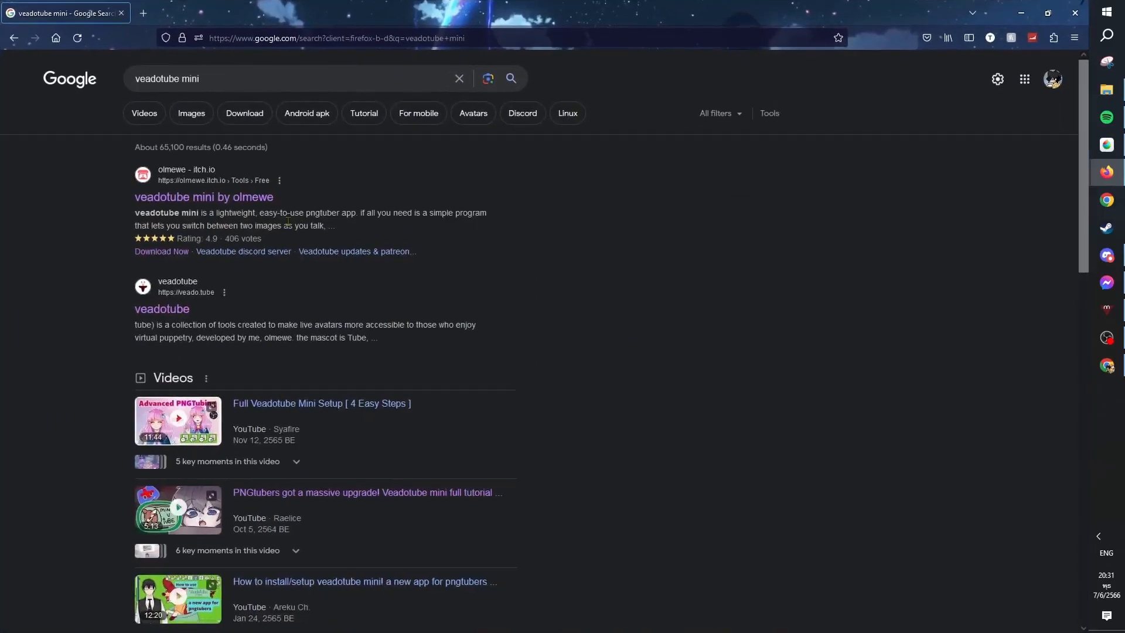
{"action": "left_click", "coordinate": [234, 205]}
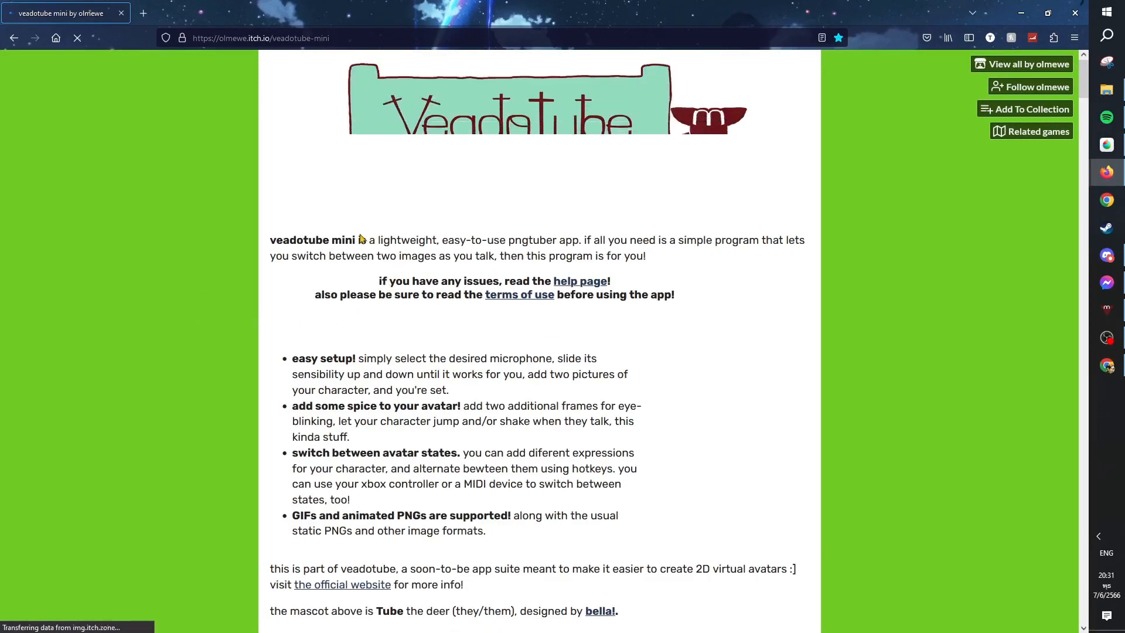
{"action": "scroll", "coordinate": [366, 234], "scroll_direction": "down", "scroll_amount": 5}
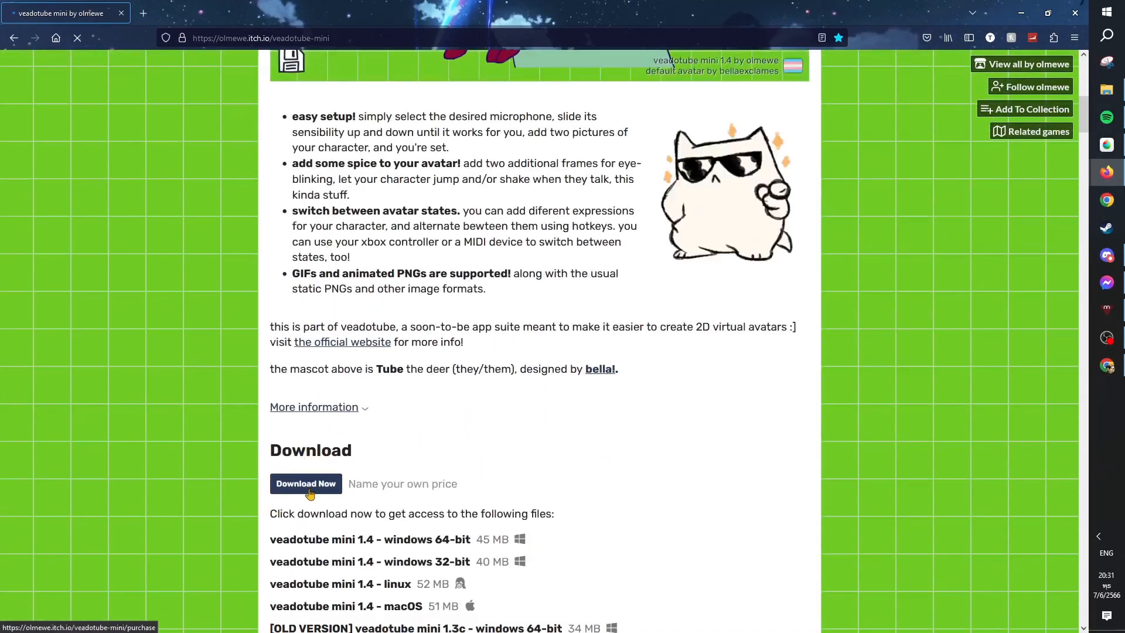
{"action": "left_click", "coordinate": [307, 488]}
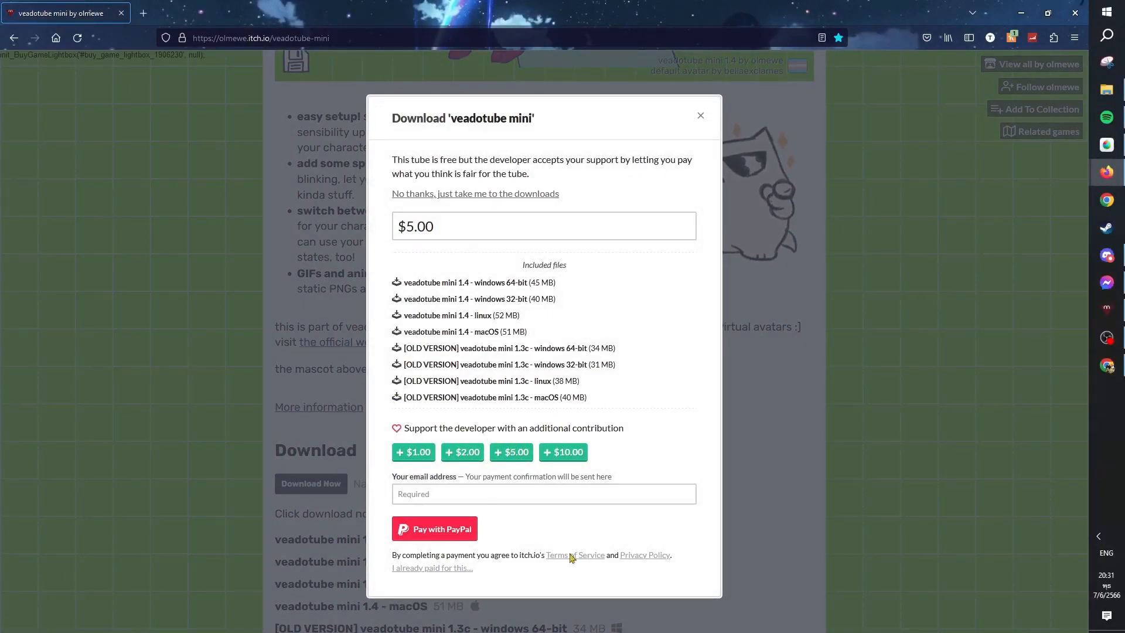
{"action": "left_click", "coordinate": [429, 196]}
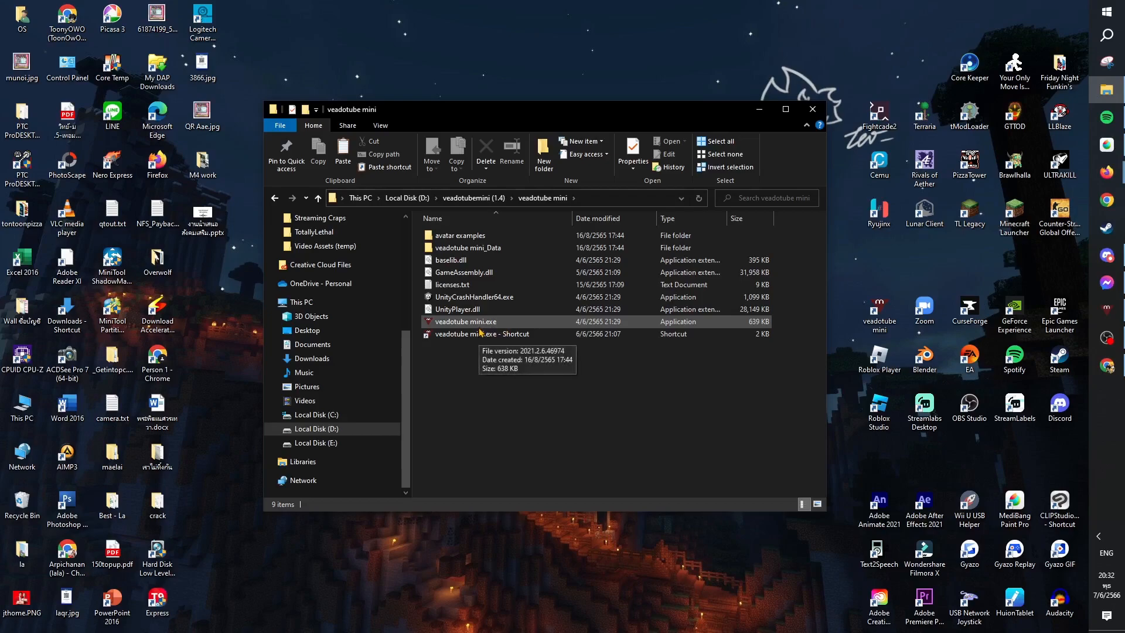
Move the veadotube mini folder window aside and switch to the veadotube mini app.
{"action": "left_click_drag", "start_coordinate": [597, 114], "coordinate": [311, 109]}
{"action": "left_click", "coordinate": [1109, 311]}
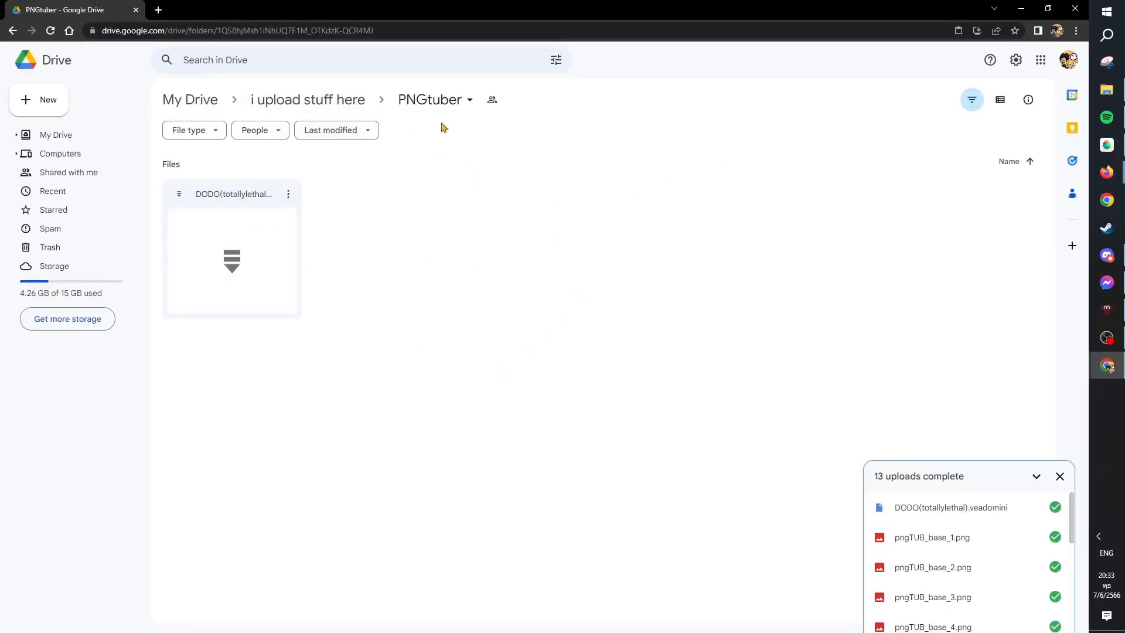
Go up to the "i upload stuff here" folder in Google Drive and reopen its PNGtuber folder.
{"action": "left_click", "coordinate": [342, 101]}
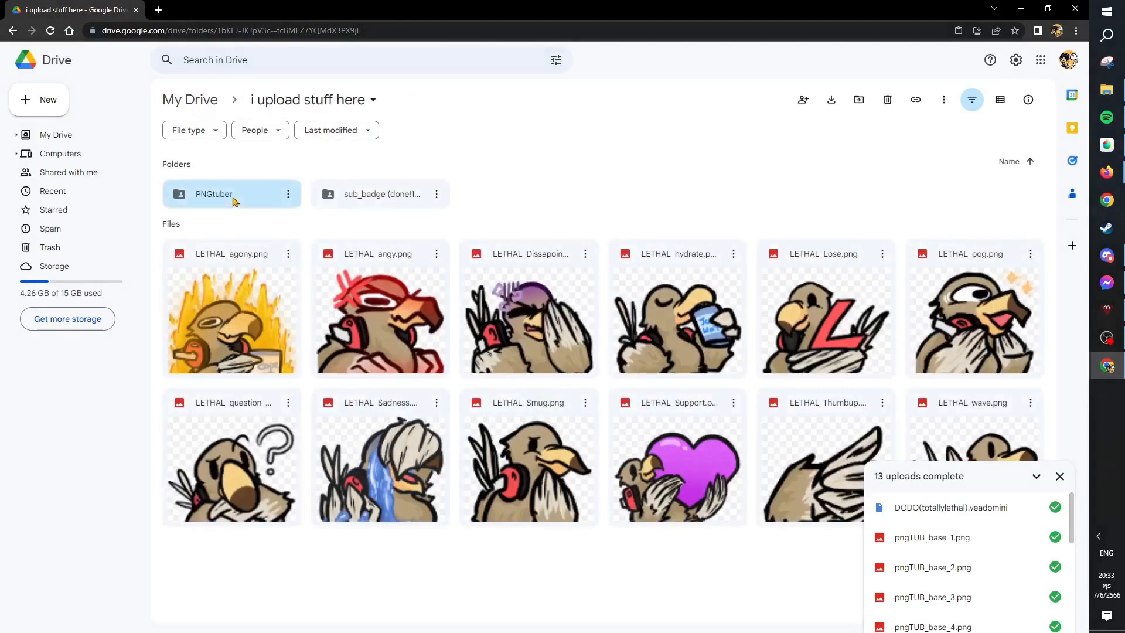
{"action": "double_click", "coordinate": [233, 201]}
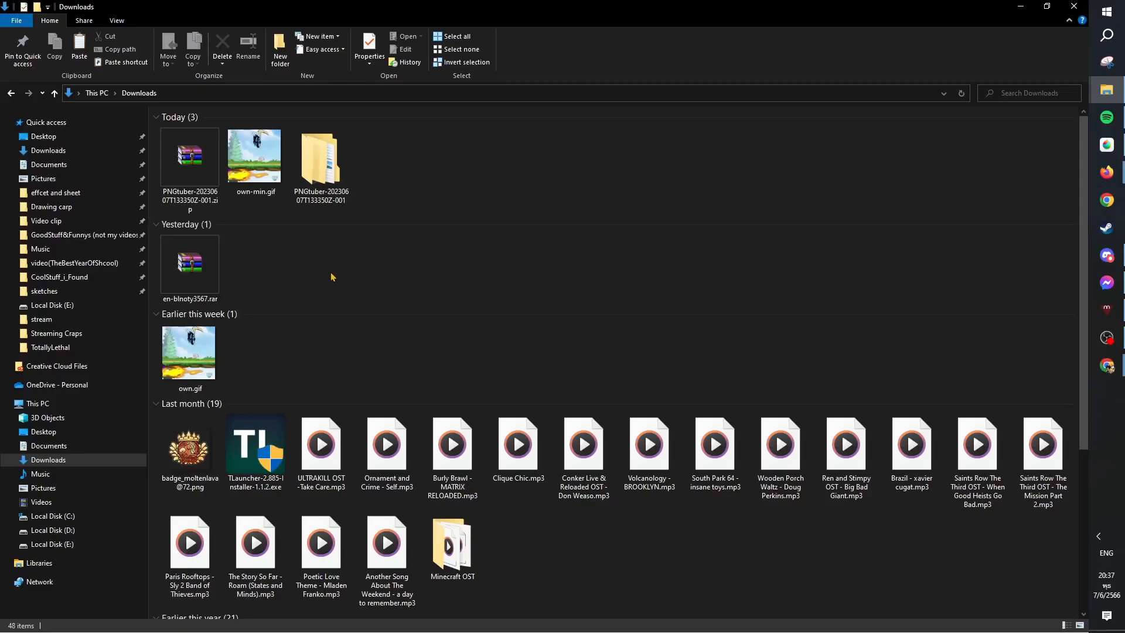
Open the extracted PNGtuber-20230607T133350Z-001 folder in Downloads and go into its PNGtuber subfolder.
{"action": "left_click", "coordinate": [313, 201]}
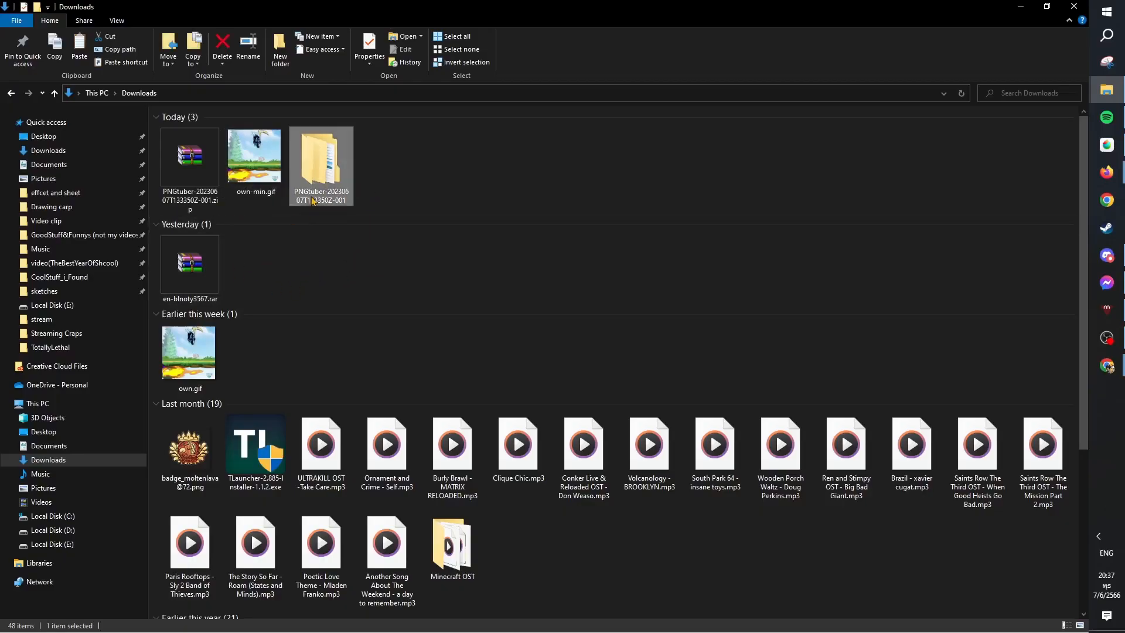
{"action": "double_click", "coordinate": [312, 200]}
{"action": "double_click", "coordinate": [193, 129]}
{"action": "left_click_drag", "start_coordinate": [970, 345], "coordinate": [193, 164]}
{"action": "left_click", "coordinate": [516, 269]}
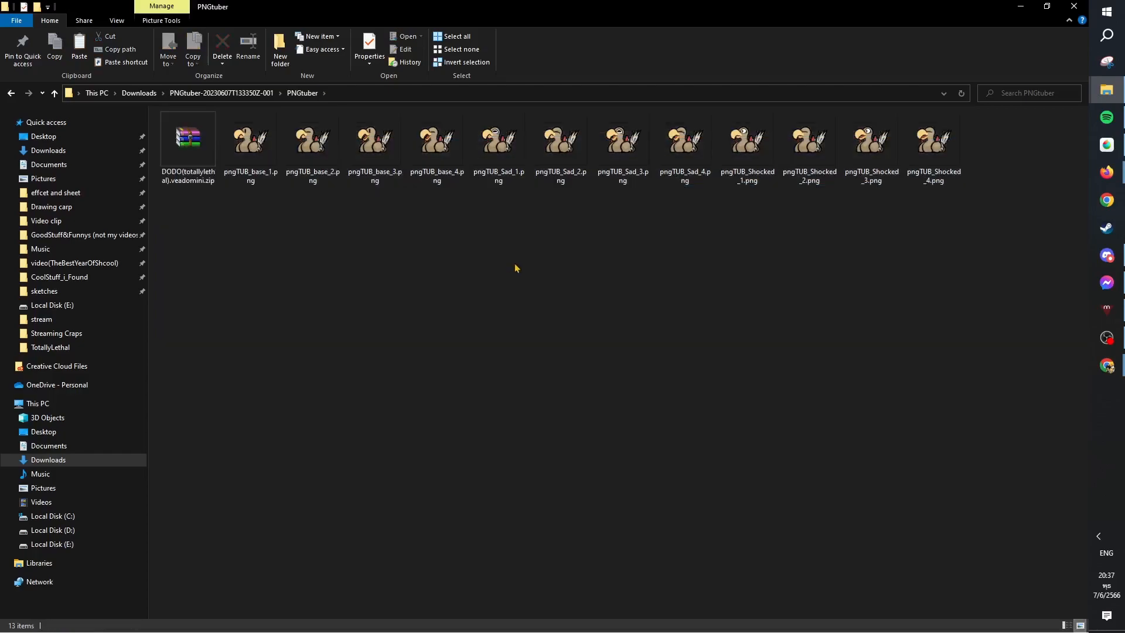
Rename the DODO zip archive to DODO(totallylethal).veadomini, accepting the file extension change.
{"action": "right_click", "coordinate": [199, 156]}
{"action": "left_click", "coordinate": [176, 367]}
{"action": "left_click", "coordinate": [195, 188]}
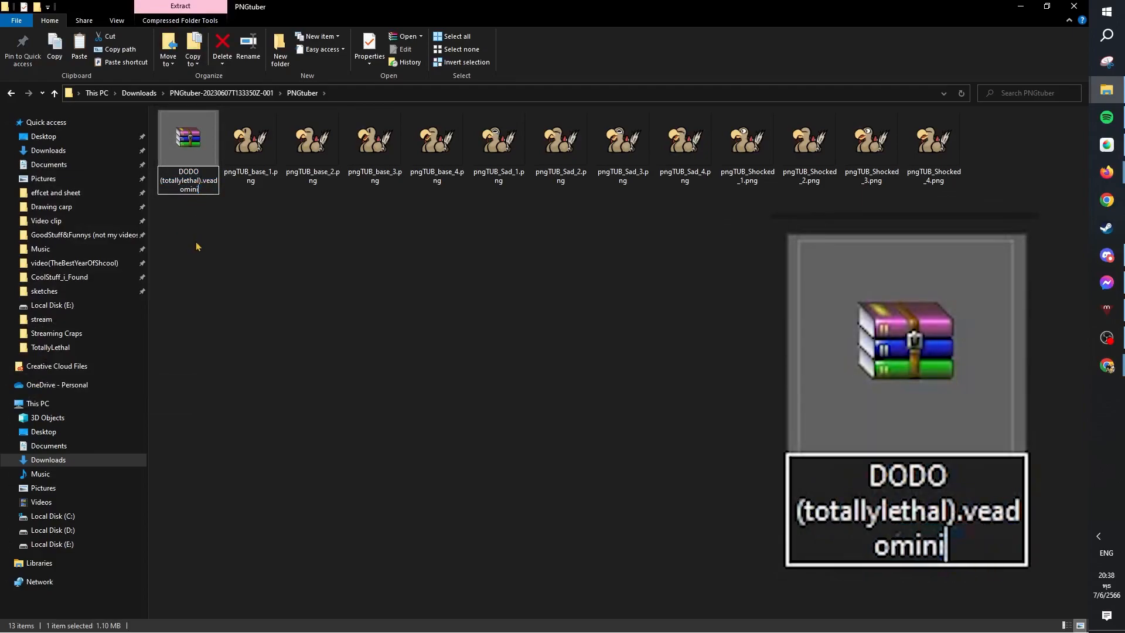
{"action": "key", "text": "Return"}
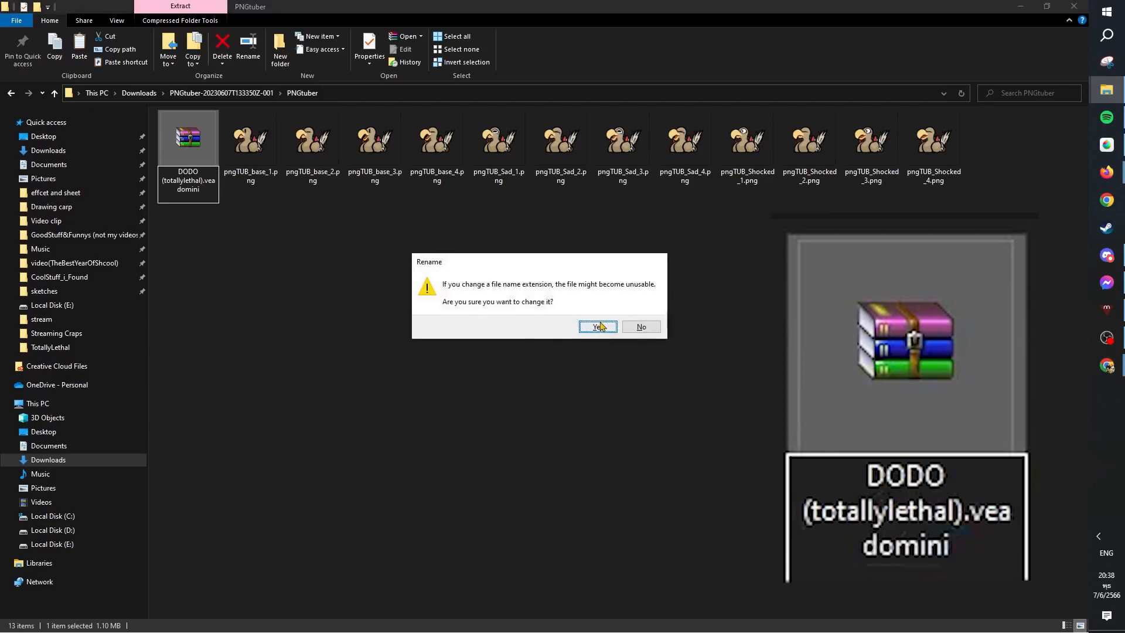
{"action": "left_click", "coordinate": [600, 324]}
{"action": "left_click", "coordinate": [199, 214]}
{"action": "left_click_drag", "start_coordinate": [208, 213], "coordinate": [155, 124]}
{"action": "left_click", "coordinate": [202, 204]}
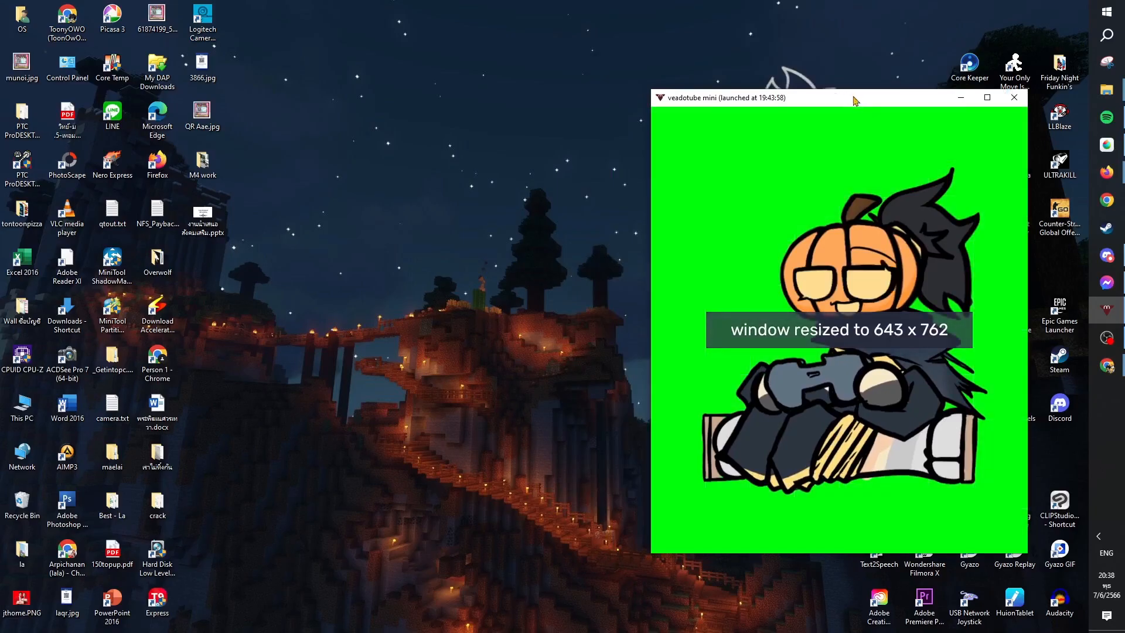
Switch to veadotube mini and load DODO(totallylethal).veadomini from the PNGtuber folder in Downloads.
{"action": "left_click_drag", "start_coordinate": [846, 100], "coordinate": [785, 85]}
{"action": "left_click", "coordinate": [875, 83]}
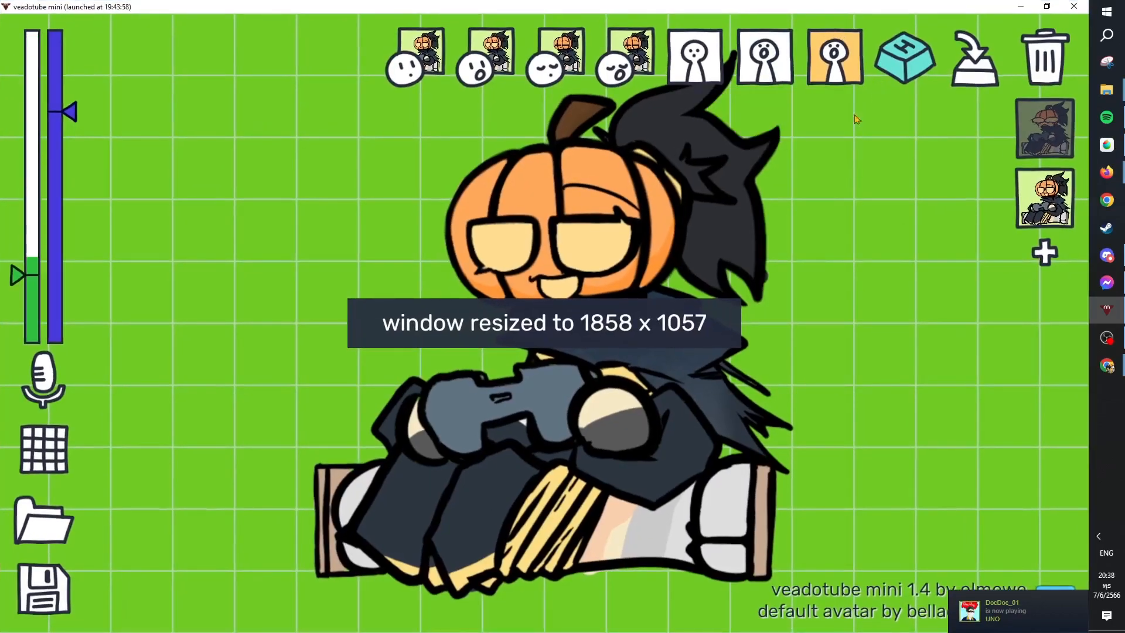
{"action": "left_click", "coordinate": [31, 523]}
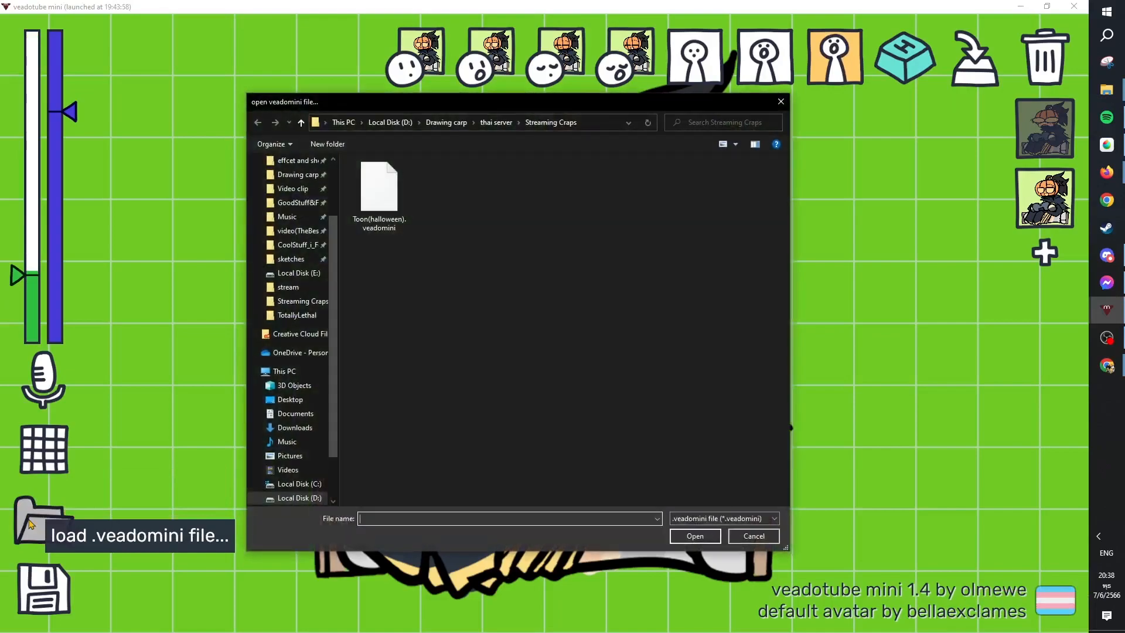
{"action": "left_click", "coordinate": [295, 198]}
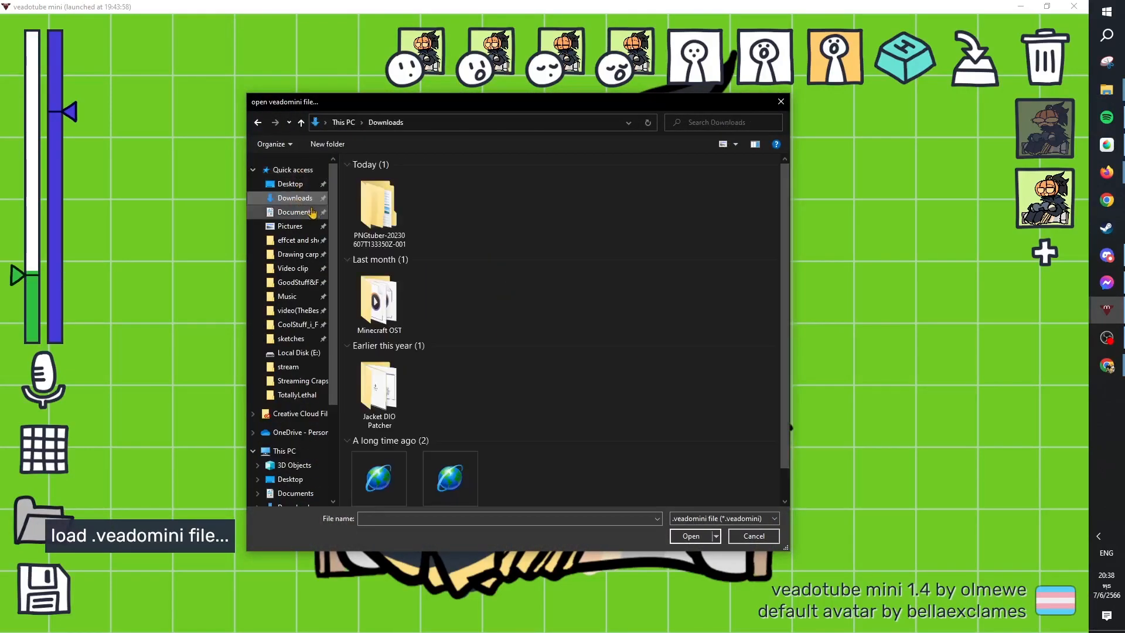
{"action": "double_click", "coordinate": [377, 209]}
{"action": "double_click", "coordinate": [382, 183]}
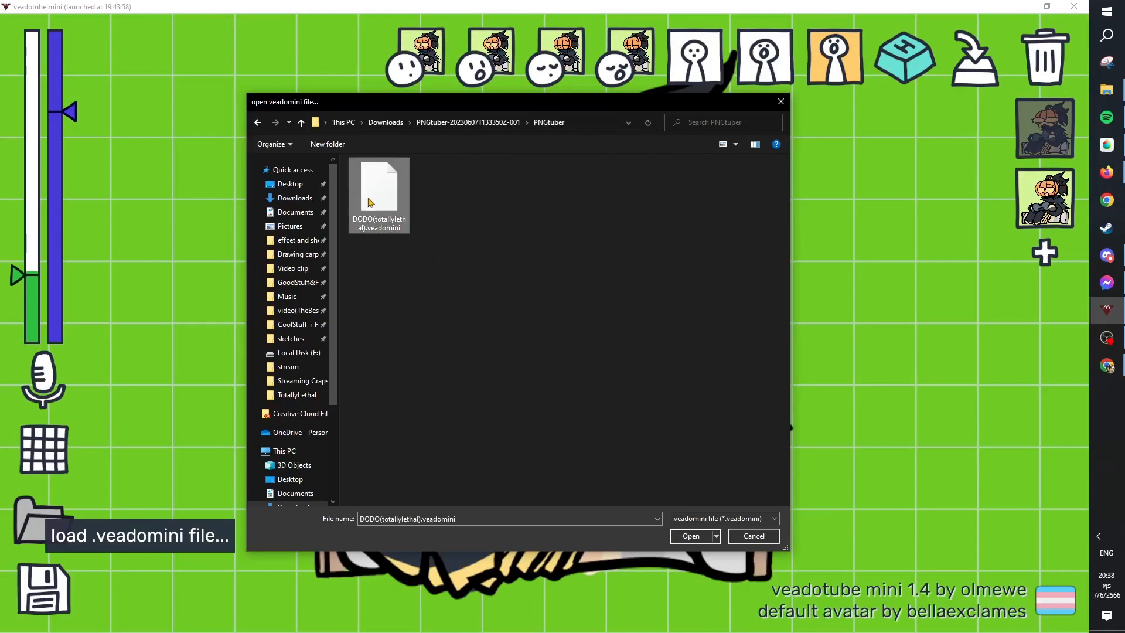
{"action": "left_click", "coordinate": [687, 539]}
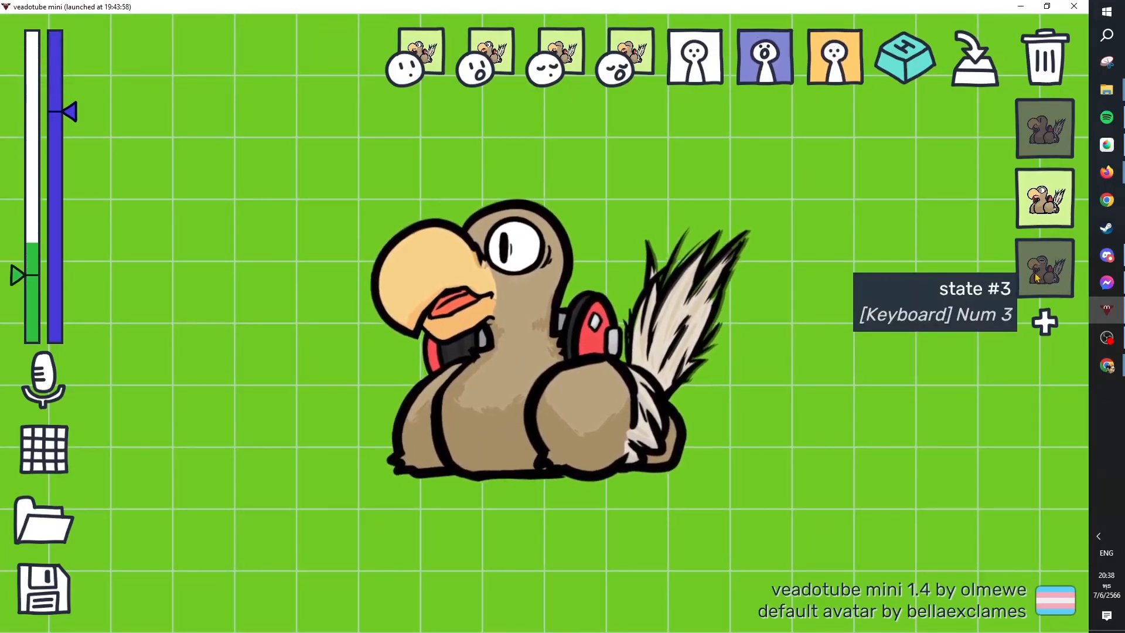
Preview the dodo avatar's states #1, #2 and #3 through their hotkeys and return to state #1.
{"action": "key", "text": "KP_1"}
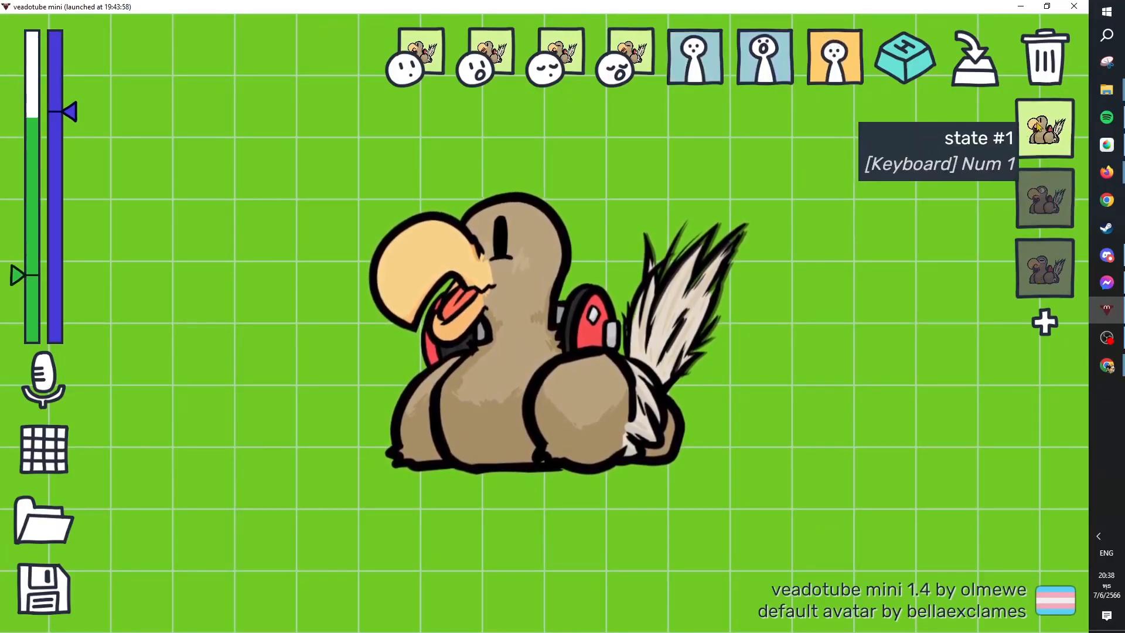
{"action": "key", "text": "KP_2"}
{"action": "key", "text": "KP_3"}
{"action": "key", "text": "KP_1"}
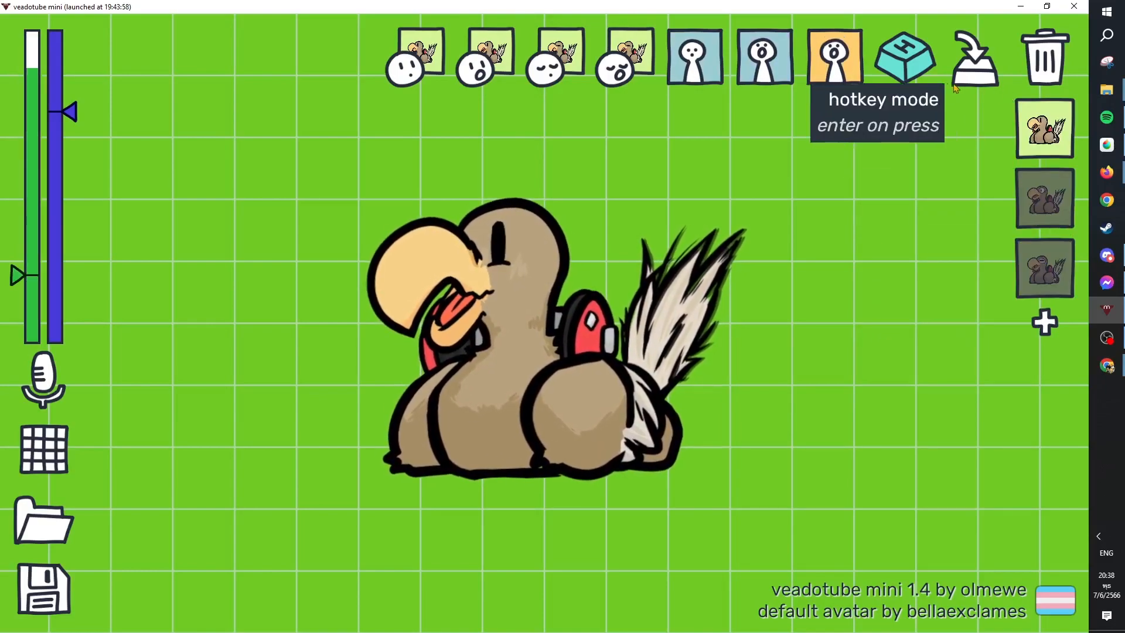
Try Num 2 as the hotkey of state #1 and set it back to Num 1.
{"action": "left_click", "coordinate": [915, 62]}
{"action": "key", "text": "KP_2"}
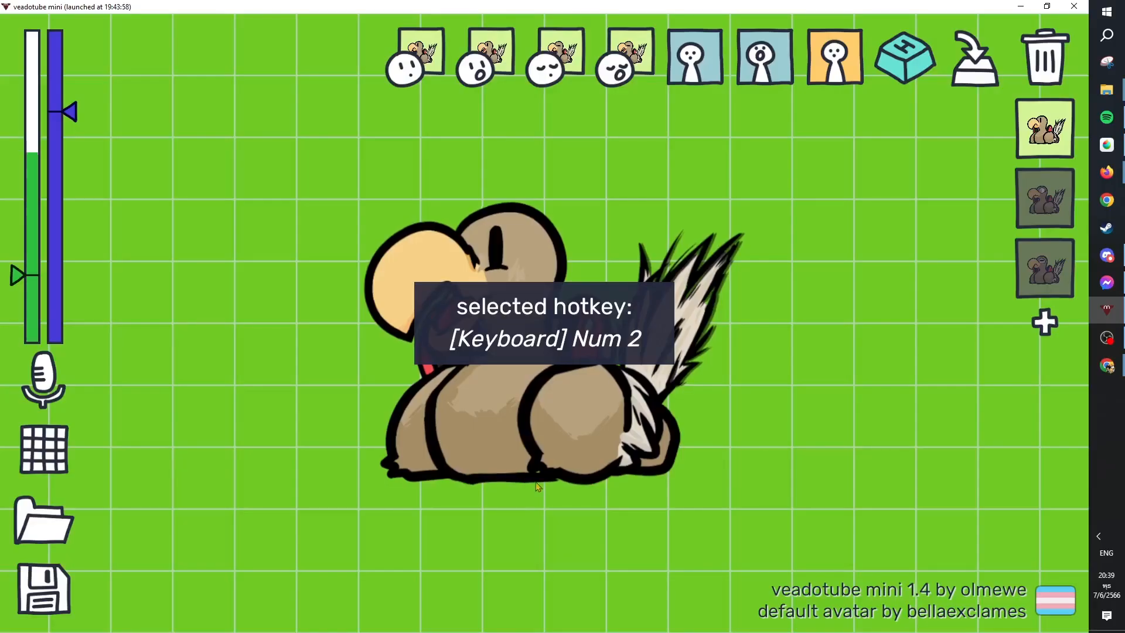
{"action": "left_click", "coordinate": [913, 99]}
{"action": "key", "text": "KP_1"}
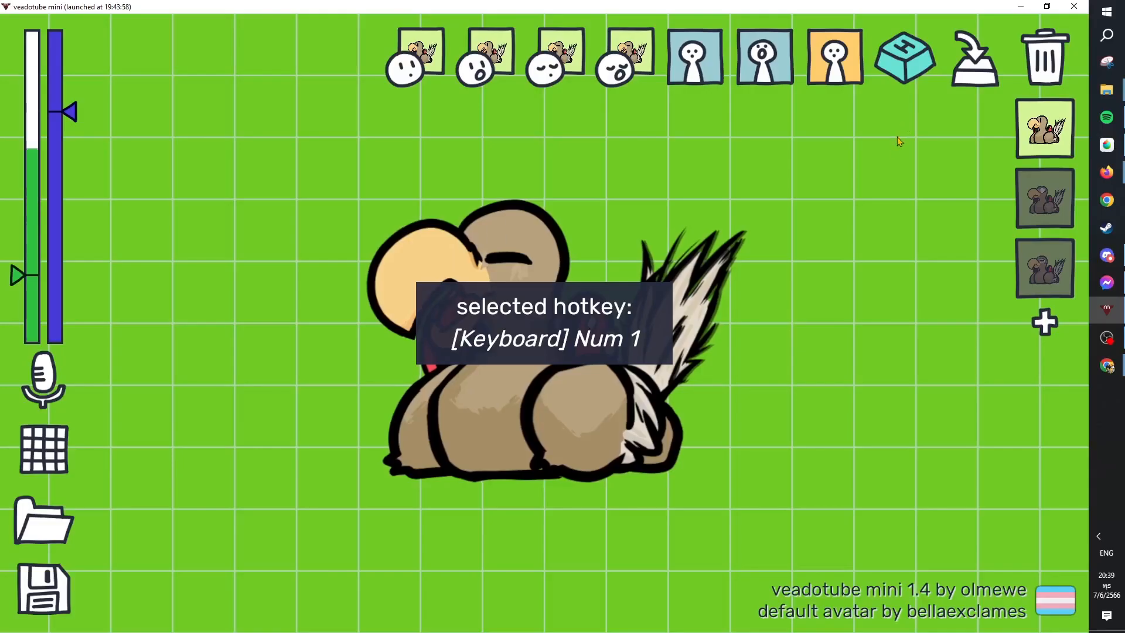
Select state #2 of the avatar and assign Num 2 as its hotkey.
{"action": "left_click", "coordinate": [1038, 202]}
{"action": "left_click", "coordinate": [904, 80]}
{"action": "key", "text": "KP_2"}
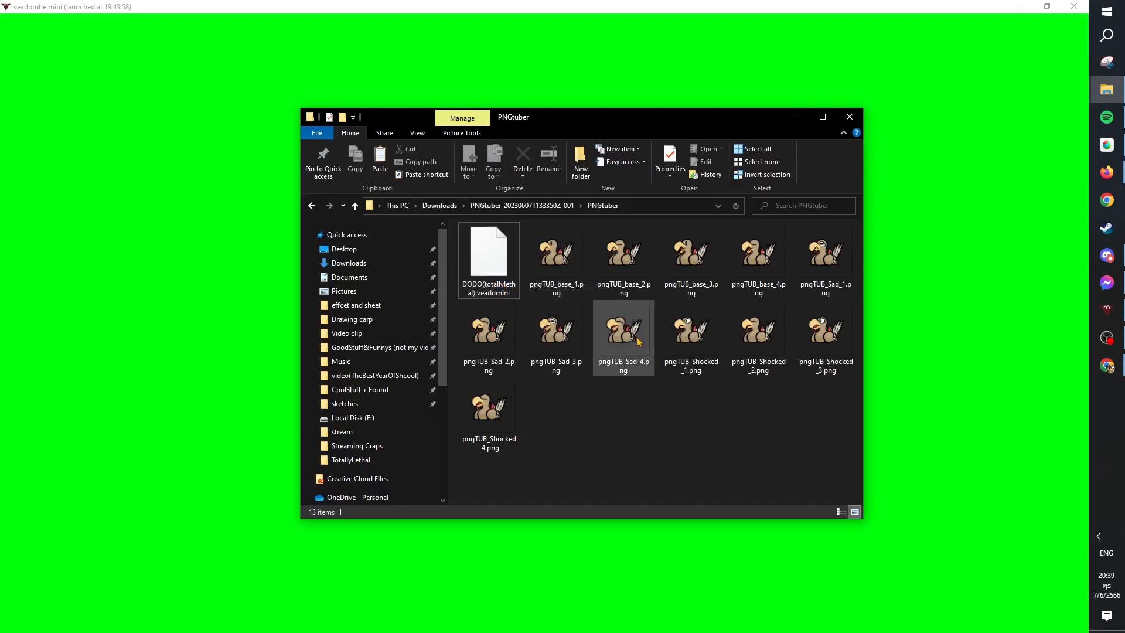
Move the PNGtuber folder window aside over the veadotube mini window.
{"action": "left_click_drag", "start_coordinate": [669, 128], "coordinate": [308, 98]}
{"action": "left_click", "coordinate": [719, 171]}
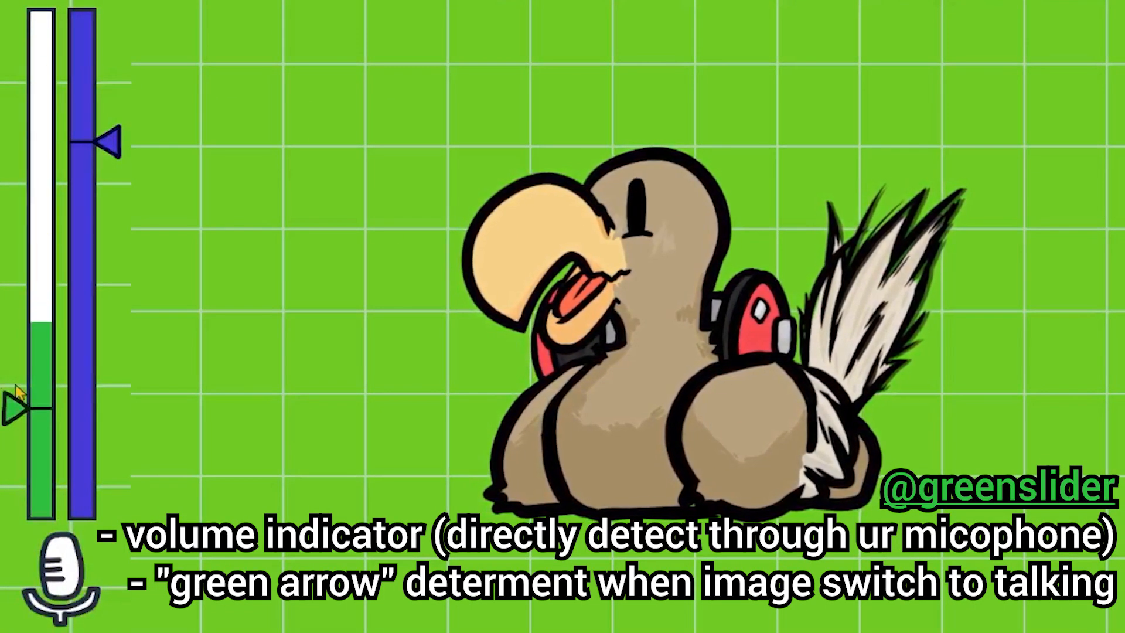
Adjust the microphone volume threshold for talking and the microphone delay sensitivity for returning to idle.
{"action": "left_click_drag", "start_coordinate": [13, 389], "coordinate": [19, 172]}
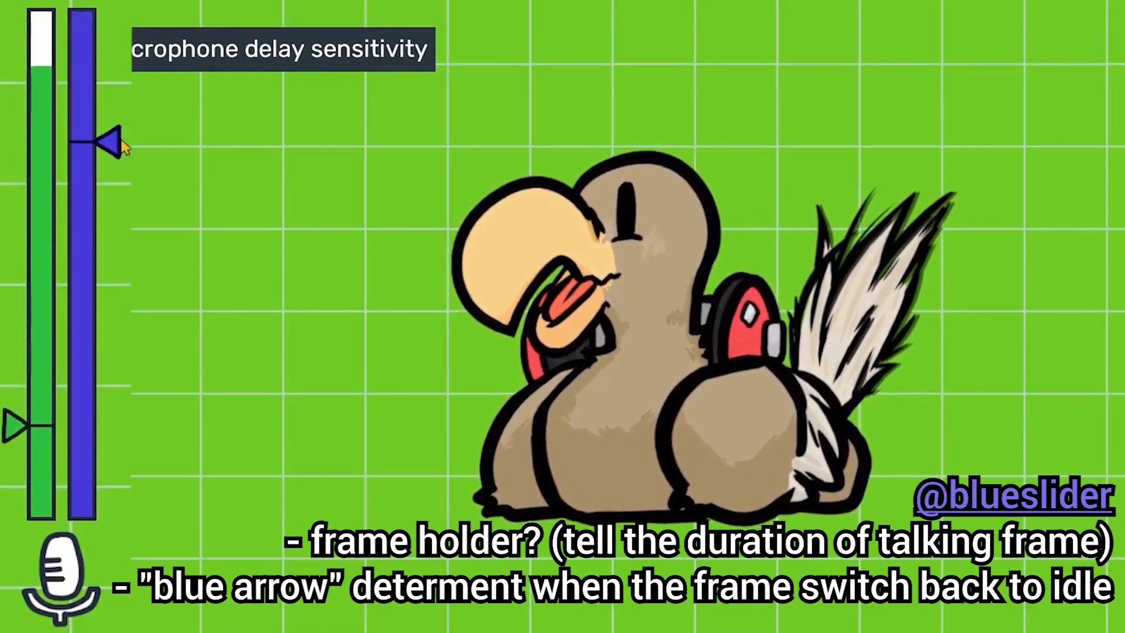
{"action": "left_click_drag", "start_coordinate": [122, 142], "coordinate": [112, 382]}
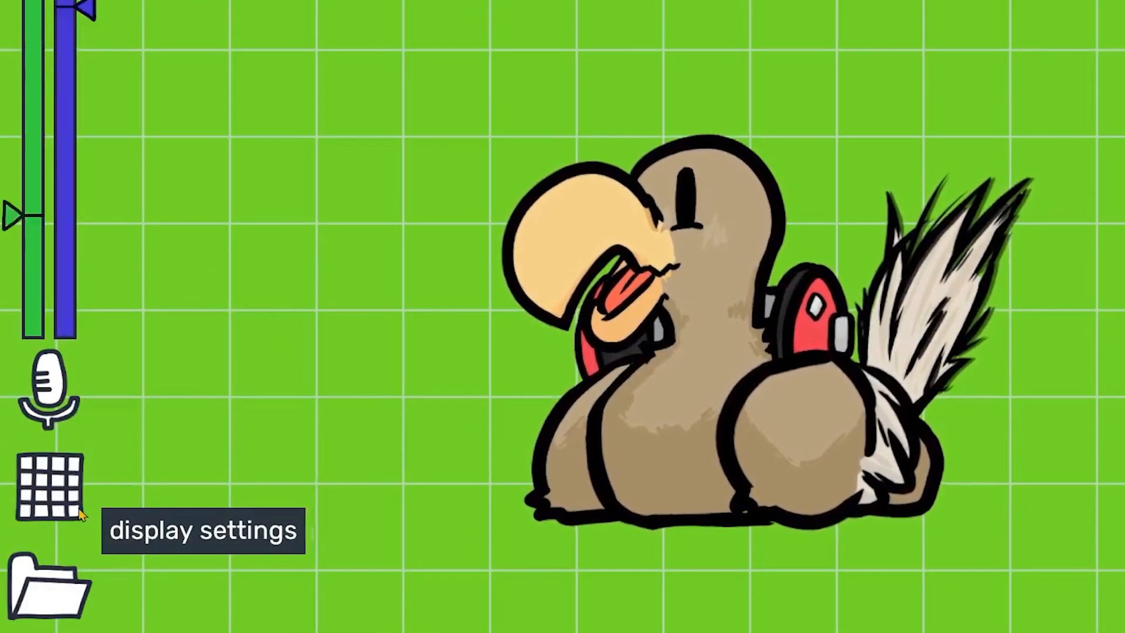
Open the display options and cycle the background through its colour choices, including grey.
{"action": "left_click", "coordinate": [80, 514]}
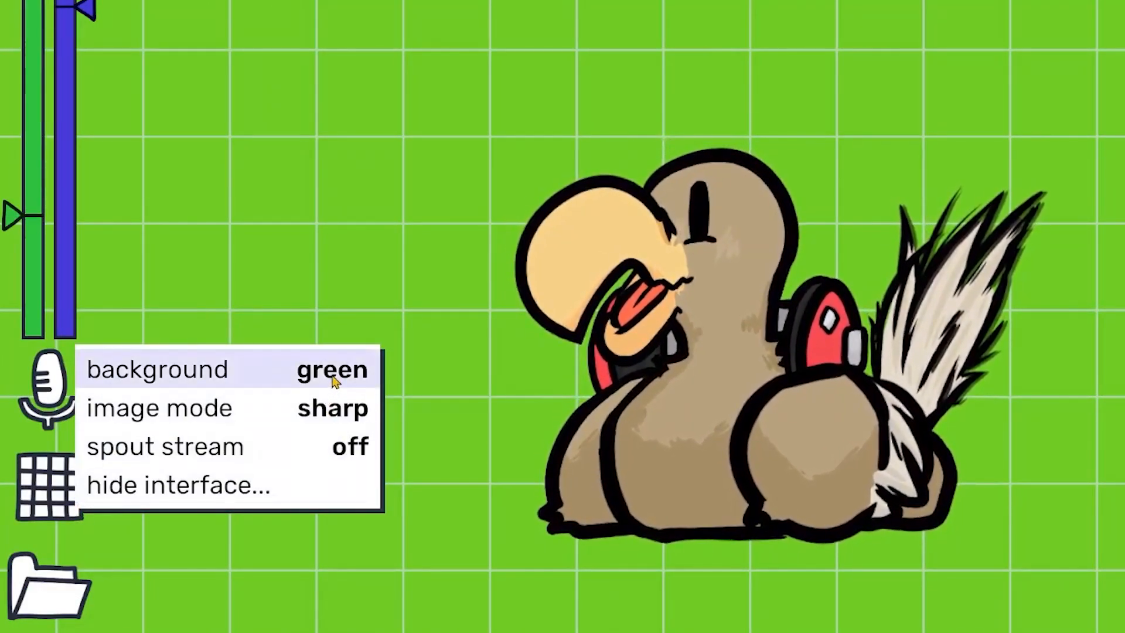
{"action": "left_click", "coordinate": [334, 378]}
{"action": "left_click", "coordinate": [334, 378]}
{"action": "left_click", "coordinate": [334, 378]}
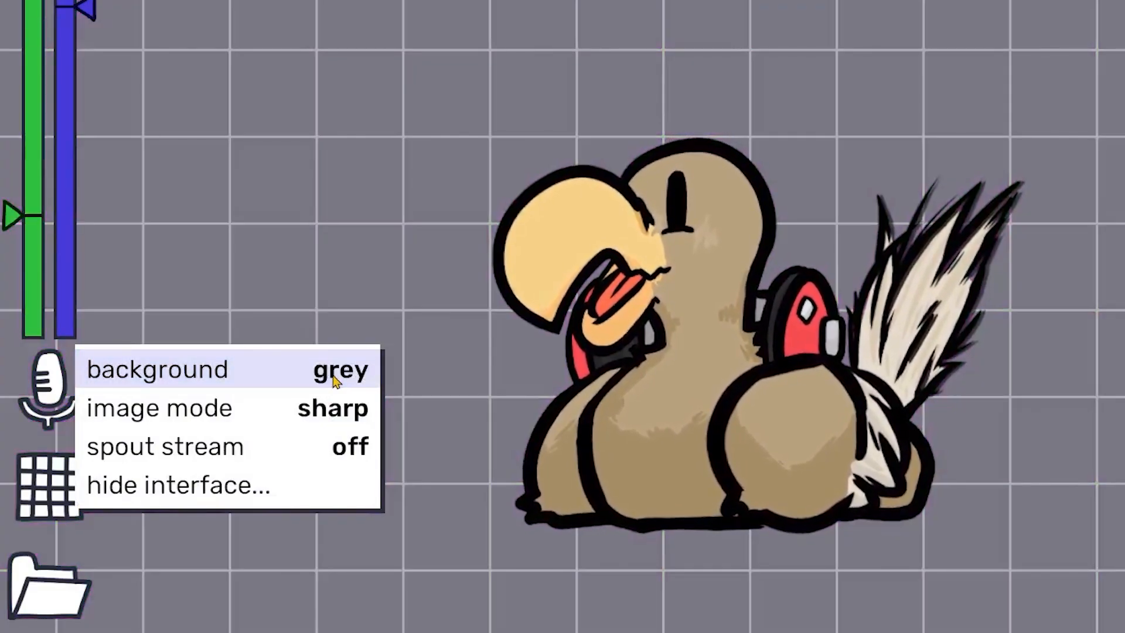
{"action": "left_click", "coordinate": [334, 378]}
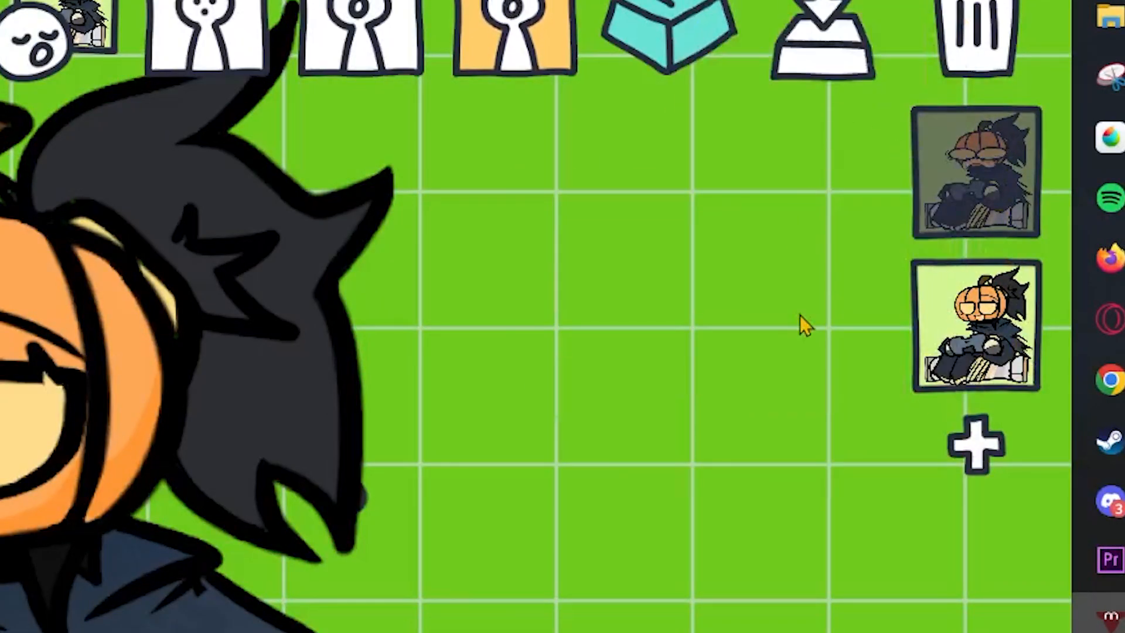
Add several new states below the two existing pumpkin avatar states.
{"action": "left_click", "coordinate": [976, 448]}
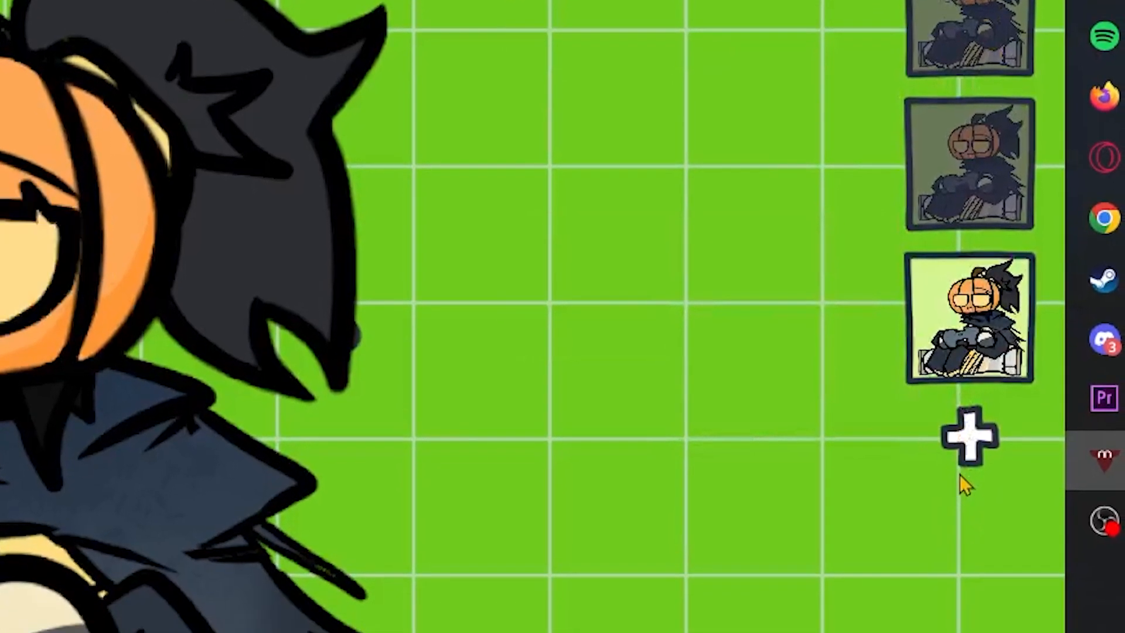
{"action": "left_click", "coordinate": [973, 545]}
{"action": "left_click", "coordinate": [966, 482]}
{"action": "left_click", "coordinate": [961, 527]}
{"action": "left_click", "coordinate": [960, 502]}
{"action": "scroll", "coordinate": [966, 508], "scroll_direction": "down", "scroll_amount": 2}
{"action": "left_click", "coordinate": [964, 509]}
{"action": "scroll", "coordinate": [959, 502], "scroll_direction": "down", "scroll_amount": 2}
{"action": "left_click", "coordinate": [954, 513]}
{"action": "scroll", "coordinate": [942, 509], "scroll_direction": "down", "scroll_amount": 2}
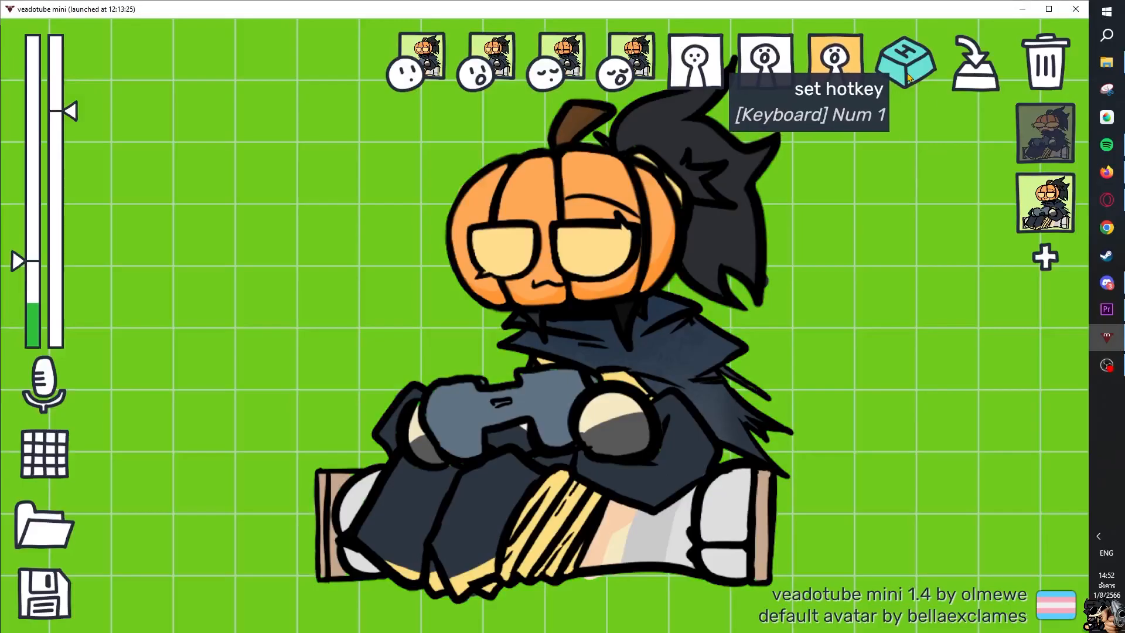
Assign Num 1 as the hotkey of the pumpkin avatar's second state.
{"action": "left_click", "coordinate": [847, 86]}
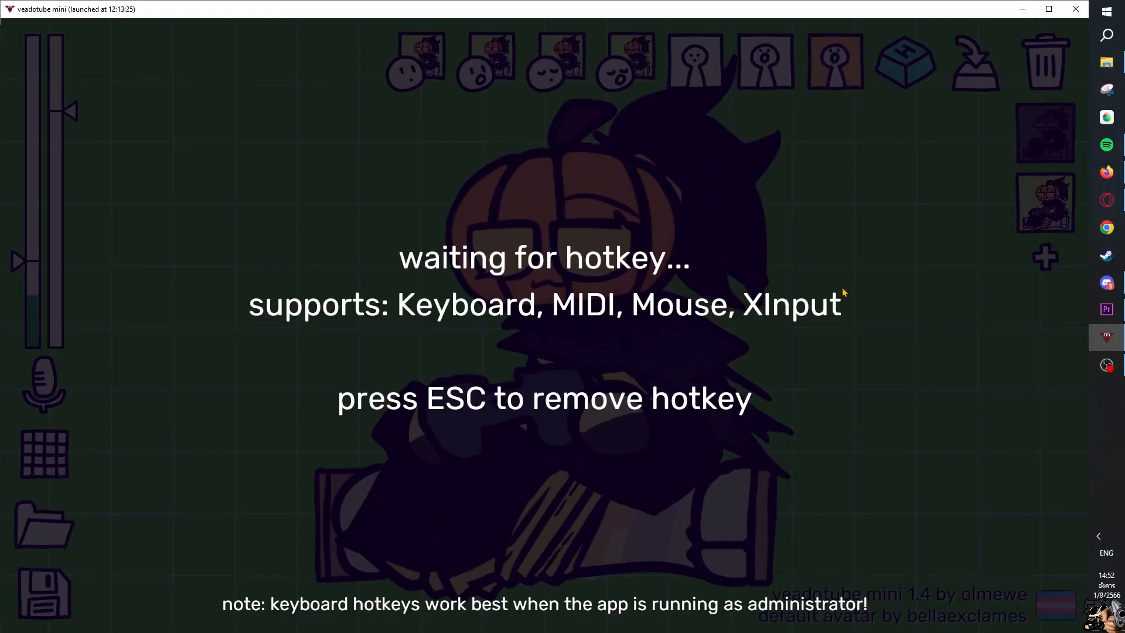
{"action": "key", "text": "KP_1"}
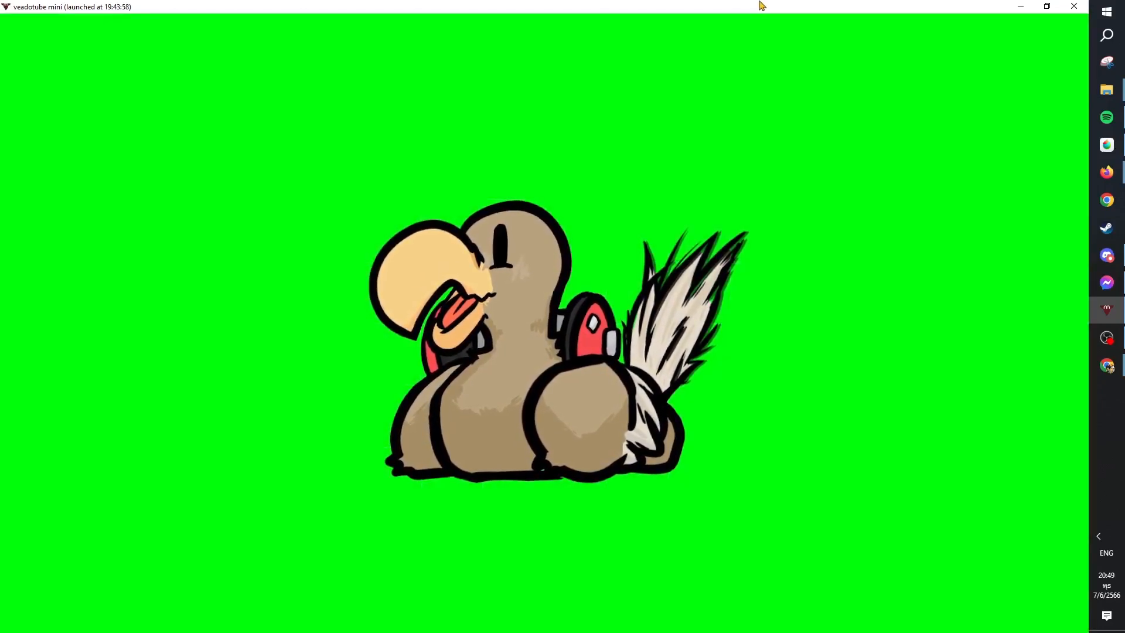
Restore the maximized veadotube mini window to a smaller floating window on the desktop.
{"action": "left_click_drag", "start_coordinate": [759, 5], "coordinate": [846, 111]}
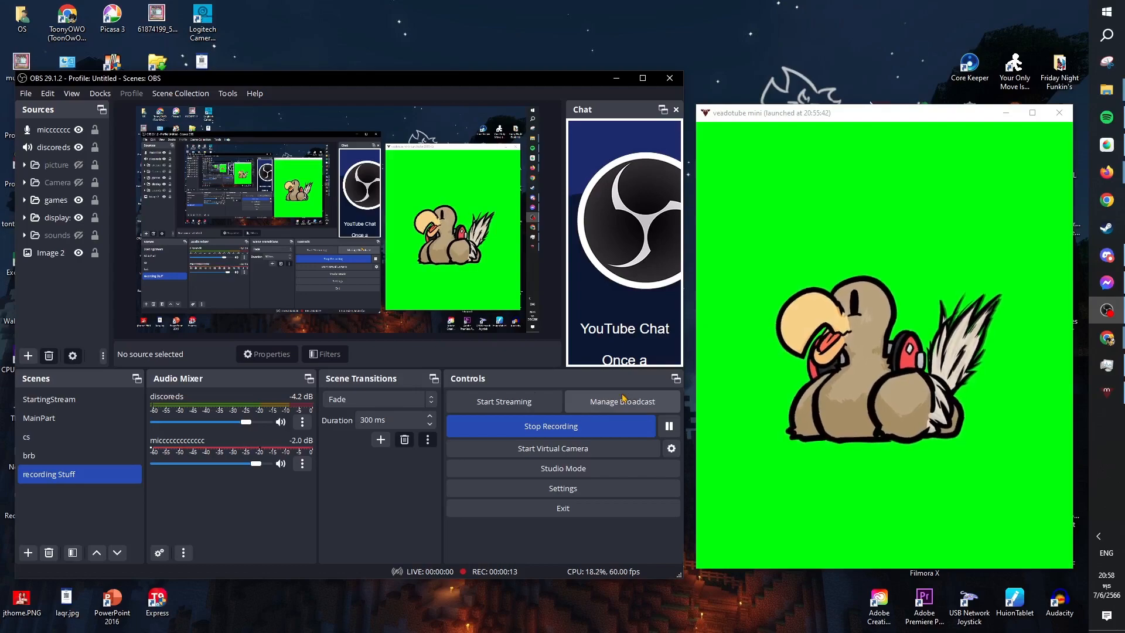
Add a Game Capture source named dodo that captures the veadotube mini window as a specific window.
{"action": "left_click", "coordinate": [27, 355]}
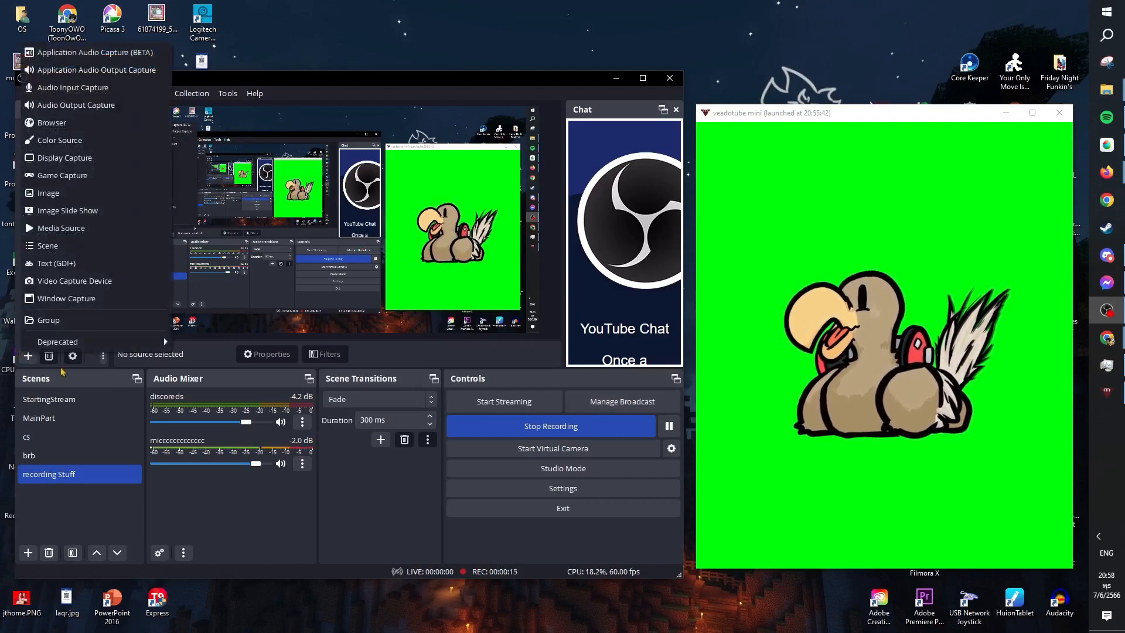
{"action": "left_click", "coordinate": [62, 175]}
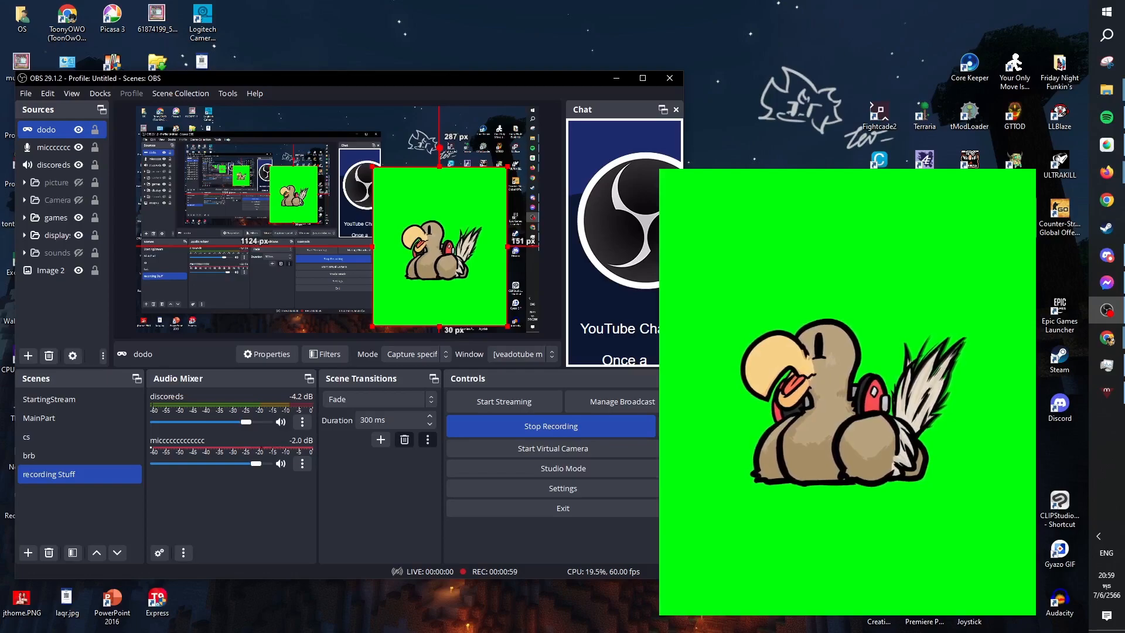
Bring up the veadotube mini window, move it on the desktop and minimize it to check the capture.
{"action": "left_click", "coordinate": [1106, 392]}
{"action": "left_click_drag", "start_coordinate": [918, 140], "coordinate": [906, 74]}
{"action": "left_click", "coordinate": [1004, 71]}
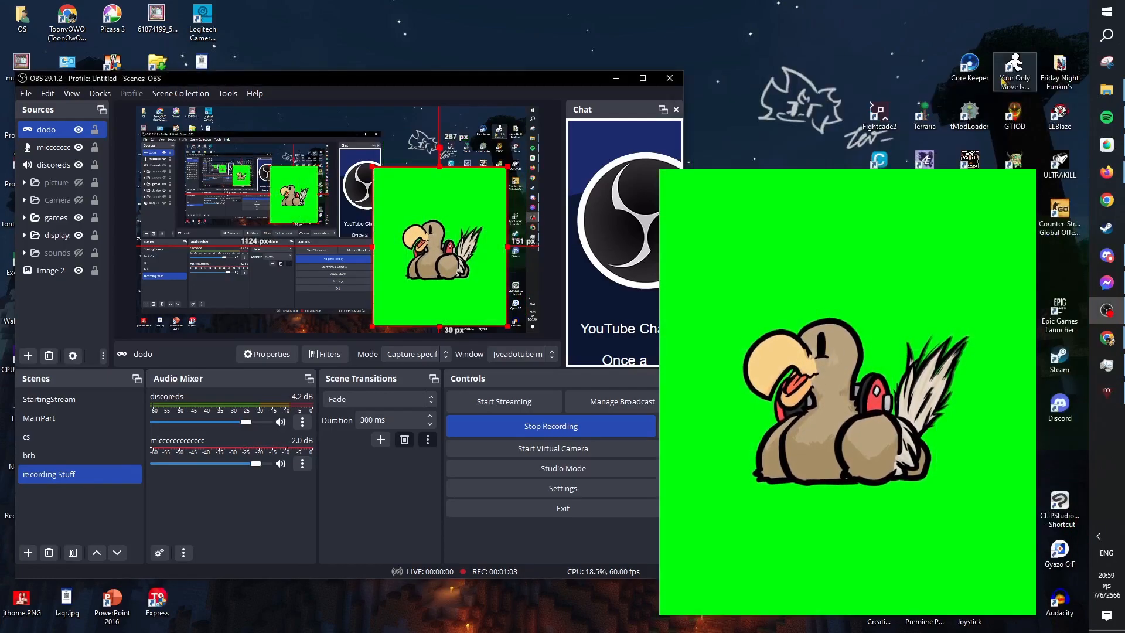
Move the dodo source to the lower-right corner of the canvas and maximize the OBS window.
{"action": "left_click_drag", "start_coordinate": [426, 250], "coordinate": [458, 257]}
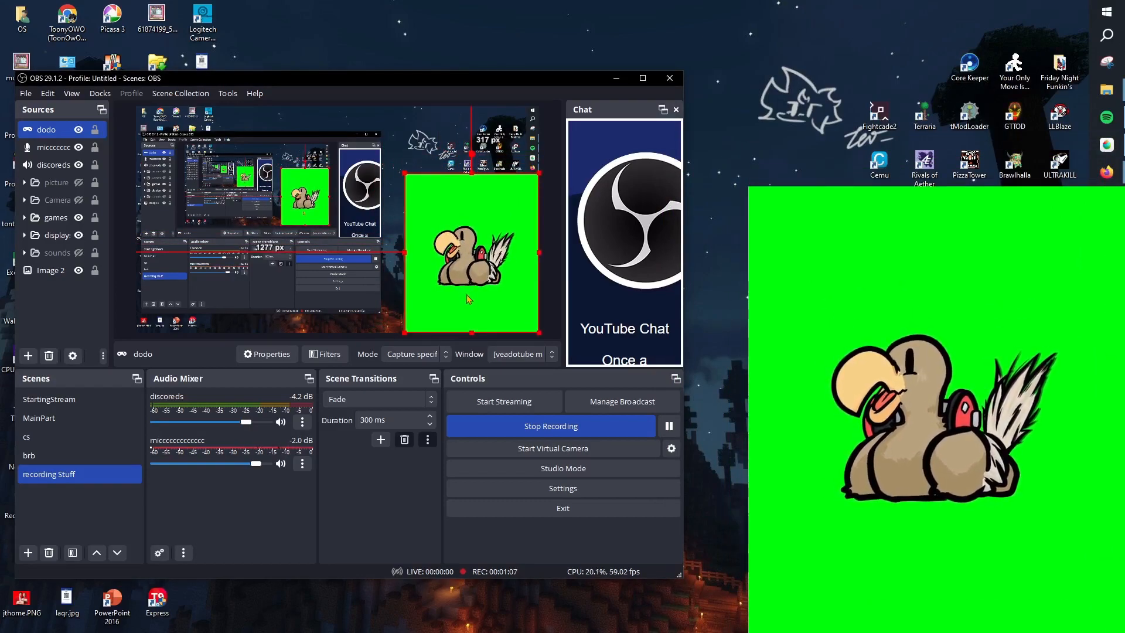
{"action": "left_click", "coordinate": [867, 305]}
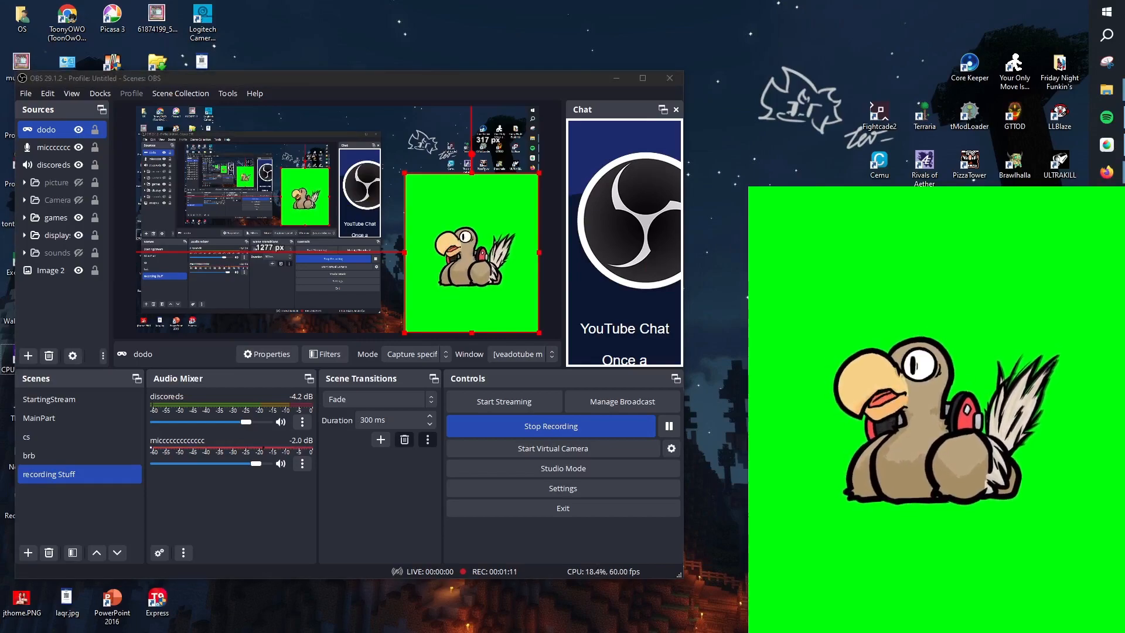
{"action": "left_click", "coordinate": [643, 78]}
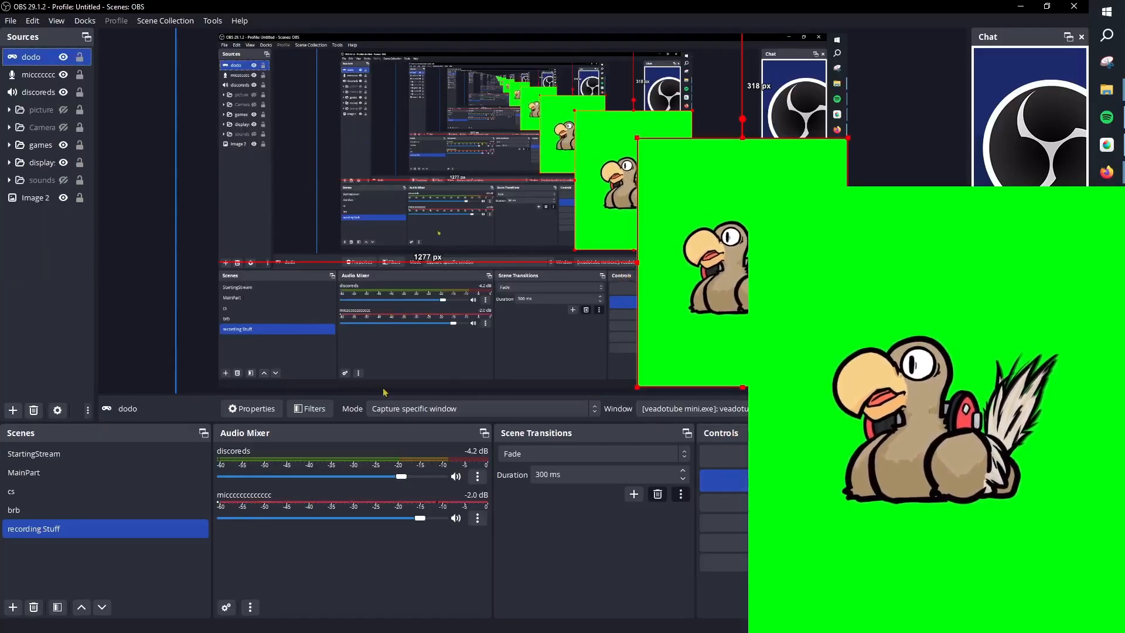
Add a named Chroma Key filter to the dodo source to remove its green background.
{"action": "right_click", "coordinate": [15, 63]}
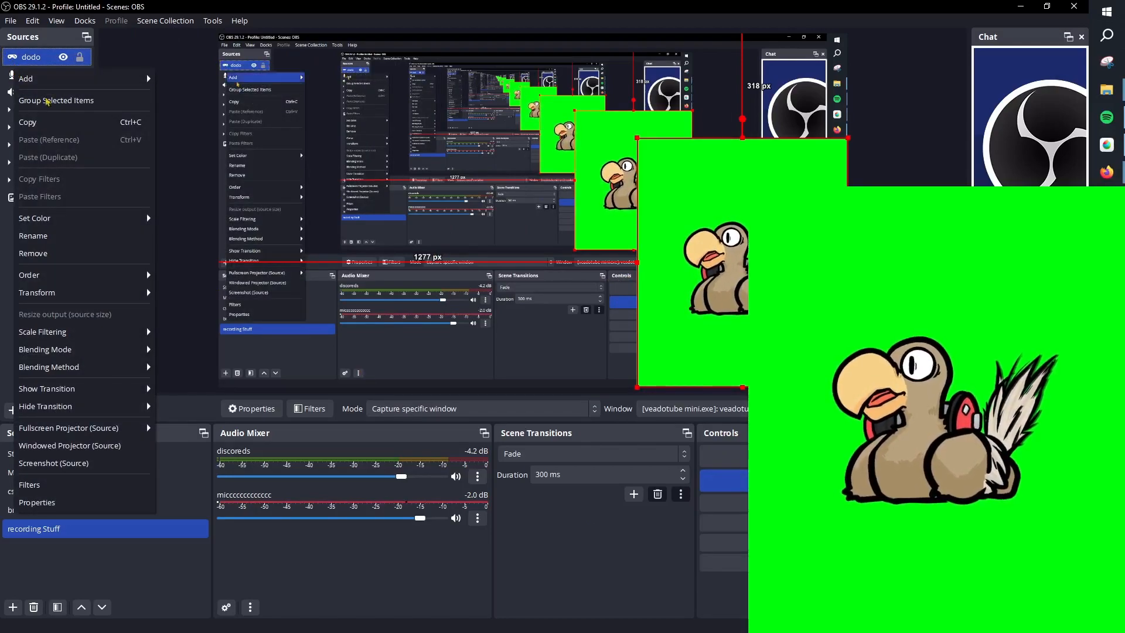
{"action": "left_click", "coordinate": [72, 485]}
{"action": "left_click", "coordinate": [300, 512]}
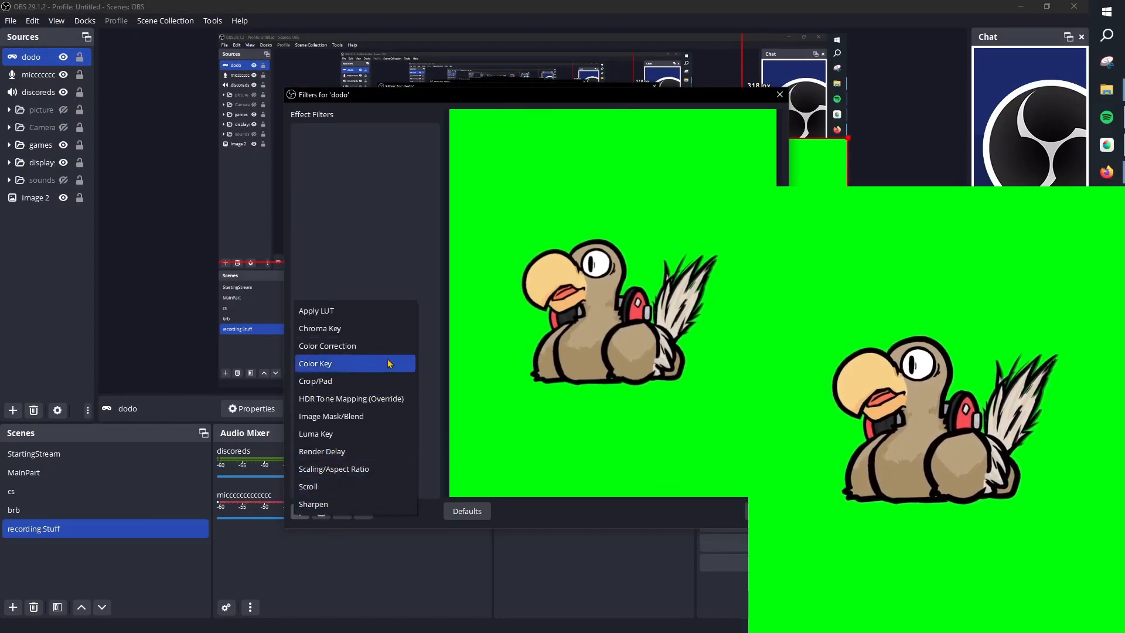
{"action": "left_click", "coordinate": [343, 328]}
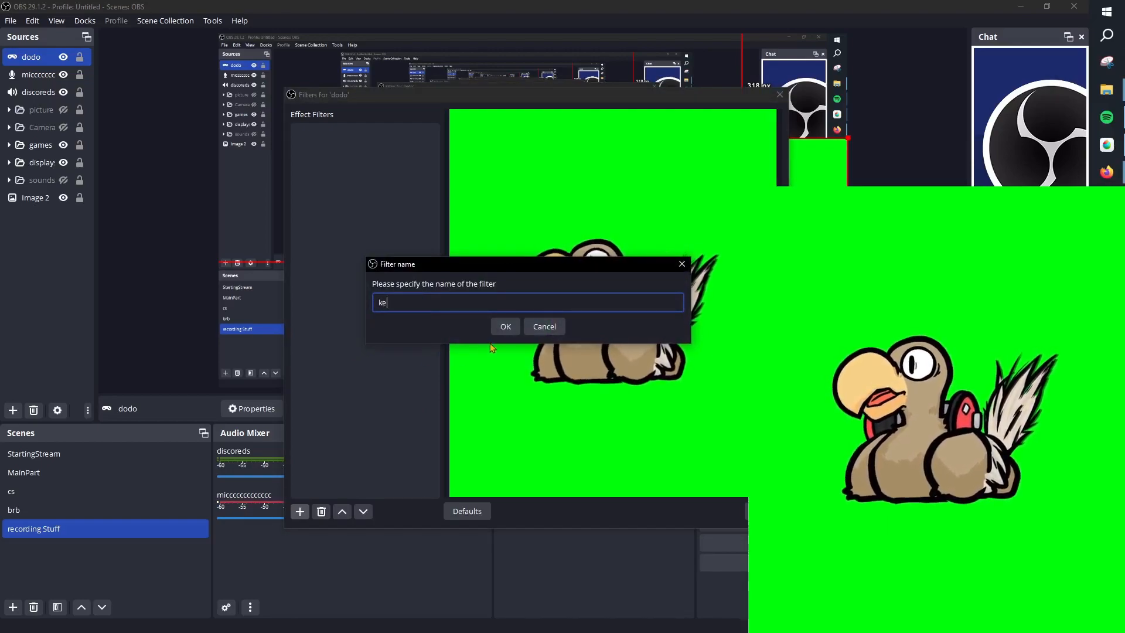
{"action": "left_click", "coordinate": [502, 329]}
{"action": "left_click", "coordinate": [765, 516]}
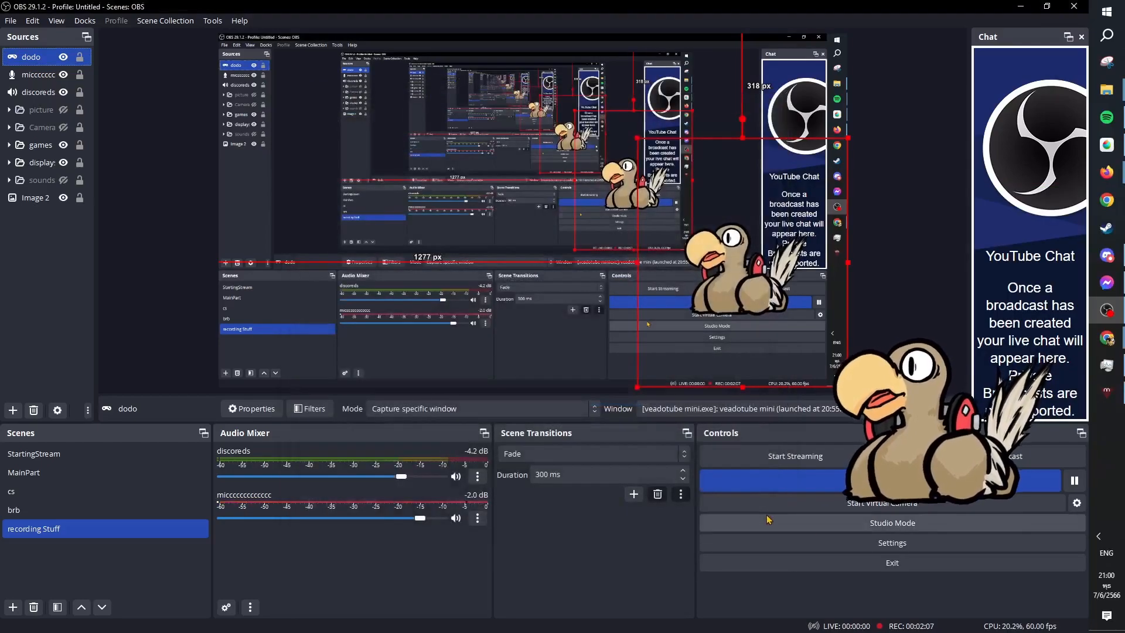
Enlarge the dodo source and reposition it so the avatar sits in the canvas's lower-right corner.
{"action": "left_click_drag", "start_coordinate": [796, 347], "coordinate": [824, 387]}
{"action": "left_click_drag", "start_coordinate": [660, 178], "coordinate": [485, 52]}
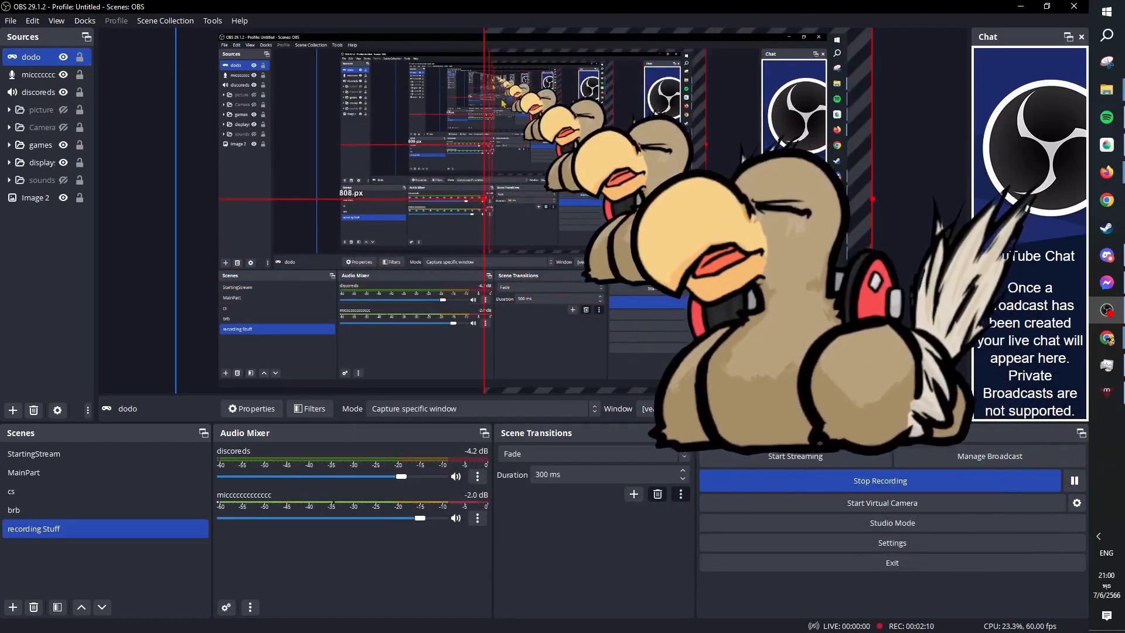
{"action": "left_click_drag", "start_coordinate": [544, 118], "coordinate": [622, 205]}
{"action": "left_click_drag", "start_coordinate": [564, 57], "coordinate": [666, 178]}
{"action": "left_click_drag", "start_coordinate": [723, 266], "coordinate": [681, 239]}
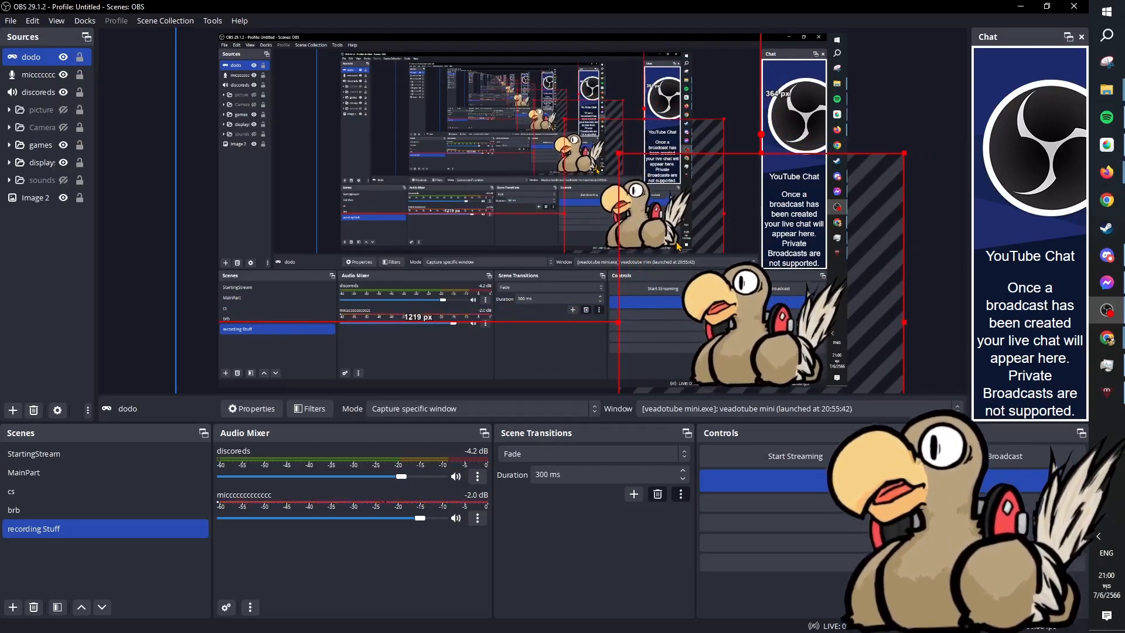
Switch to veadotube mini and resize its window to 593 x 751.
{"action": "left_click", "coordinate": [1106, 393]}
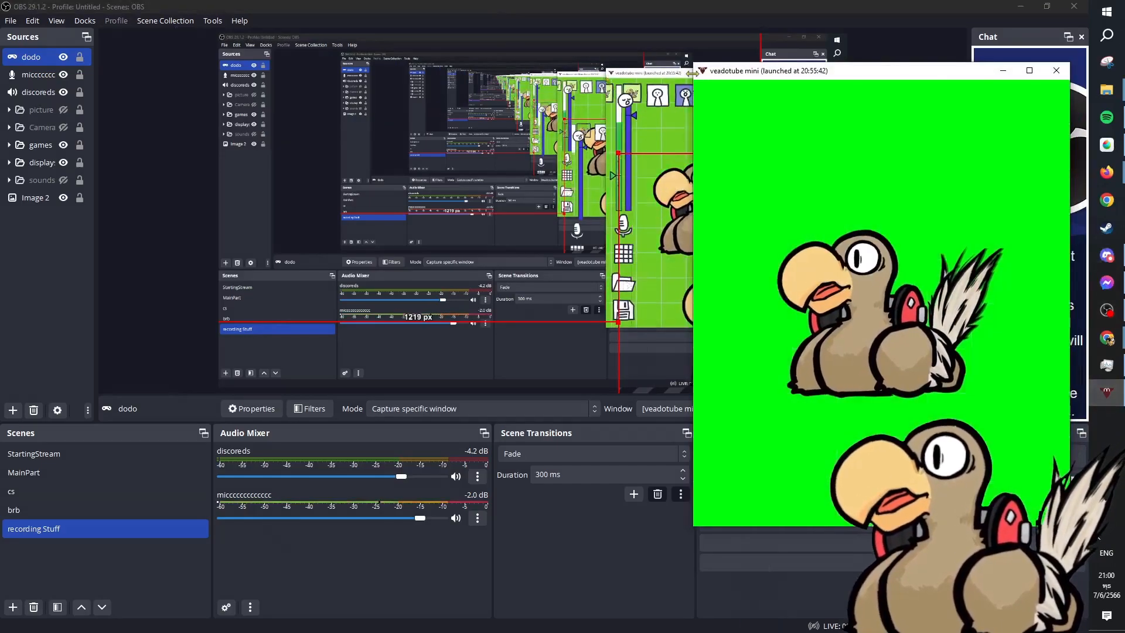
{"action": "left_click_drag", "start_coordinate": [692, 59], "coordinate": [722, 70]}
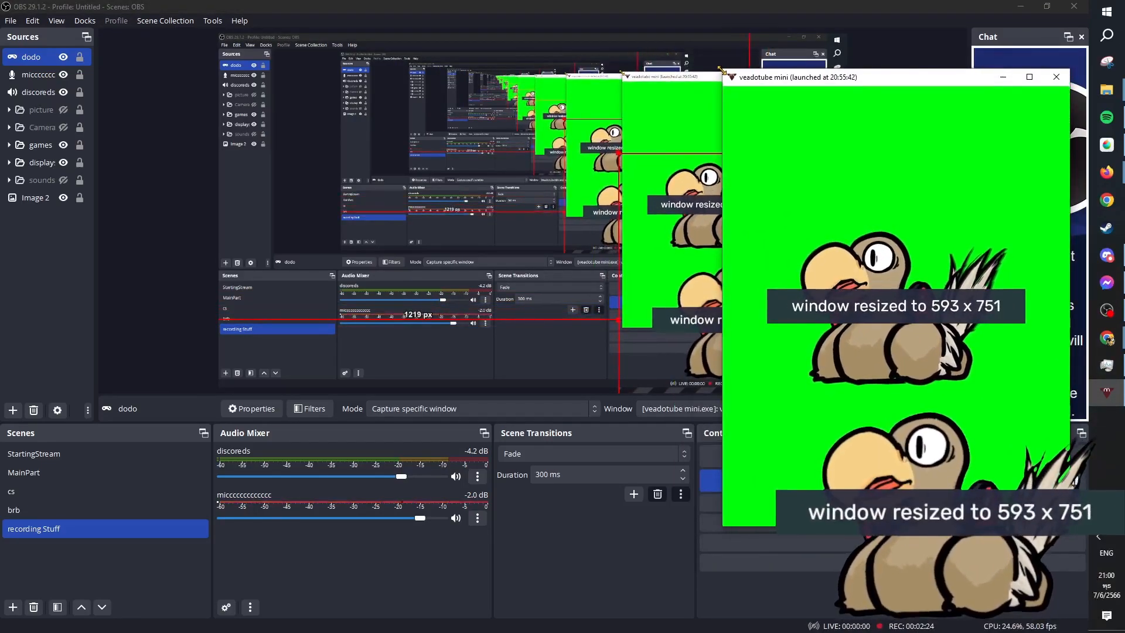
{"action": "mouse_move", "coordinate": [871, 141]}
Return to OBS, readjust the dodo source in the canvas's lower-right corner and clear the open windows from the desktop.
{"action": "left_click", "coordinate": [867, 7]}
{"action": "left_click_drag", "start_coordinate": [772, 259], "coordinate": [737, 223]}
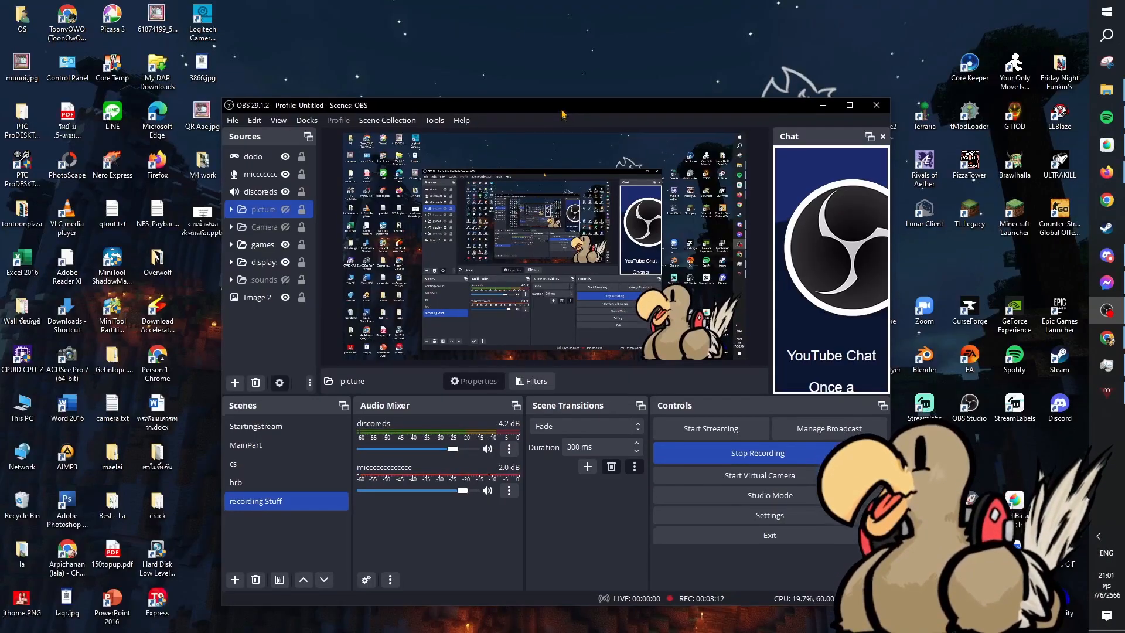
{"action": "left_click_drag", "start_coordinate": [563, 112], "coordinate": [1124, 141]}
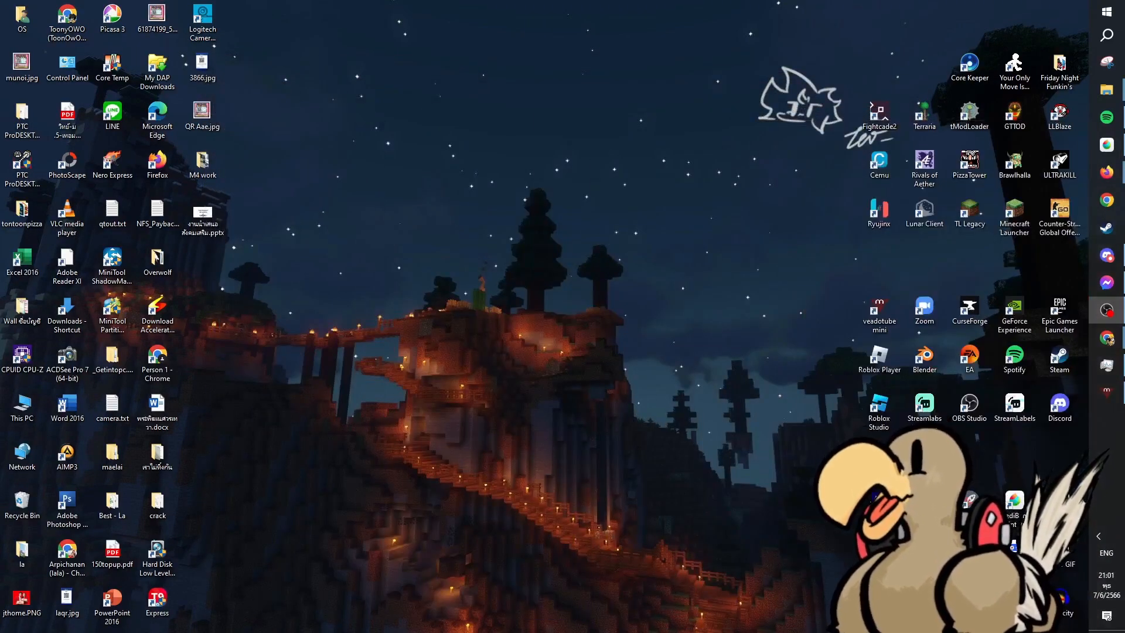